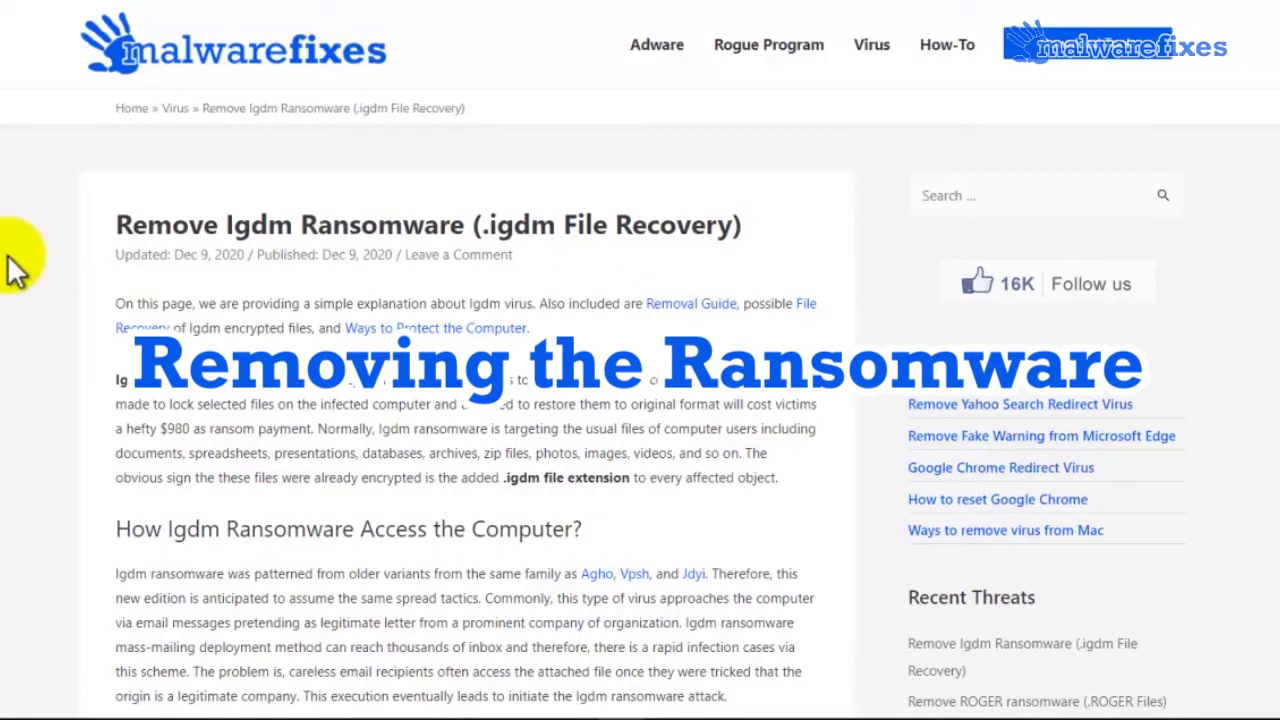
# Step: Download MBSetup.exe from the guide's Stage 3 'Download Malware Removal Tool' link
pyautogui.scroll(-1, 15, 265)
pyautogui.scroll(-3, 15, 265)
pyautogui.scroll(-2, 15, 265)
pyautogui.scroll(-3, 15, 265)
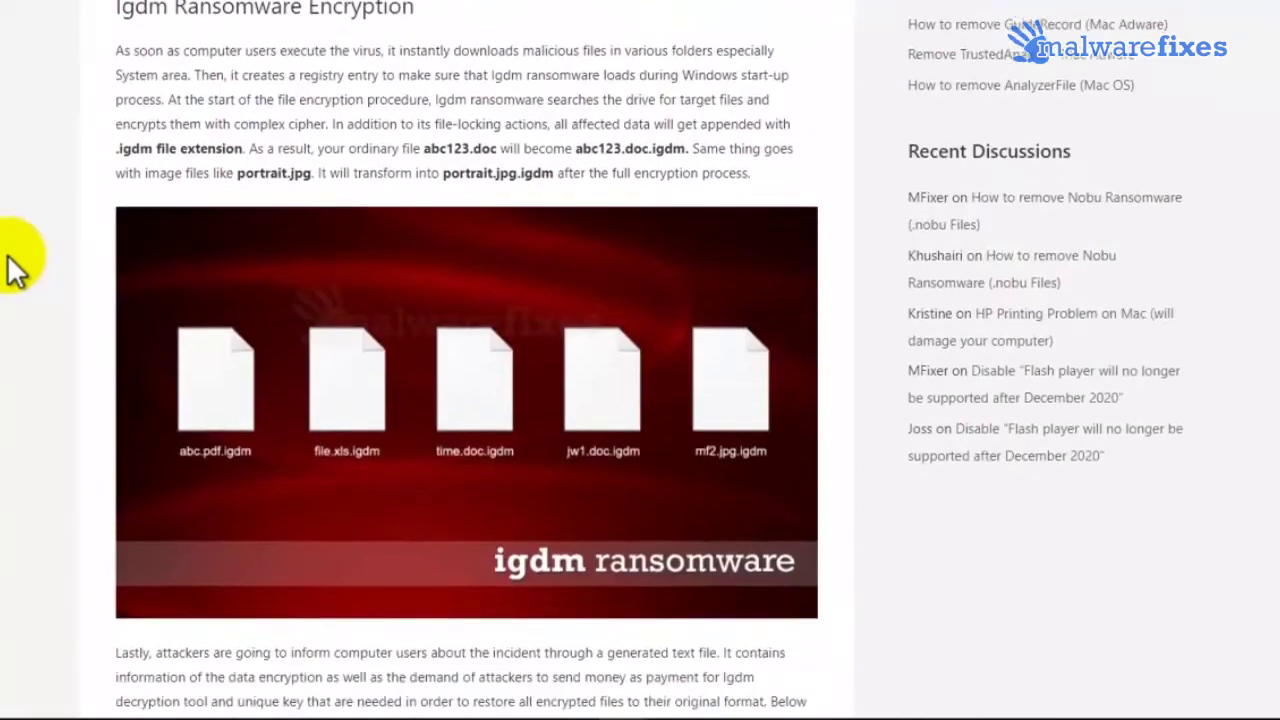
pyautogui.scroll(-1, 15, 265)
pyautogui.scroll(-3, 15, 265)
pyautogui.scroll(-2, 15, 265)
pyautogui.scroll(-2, 15, 265)
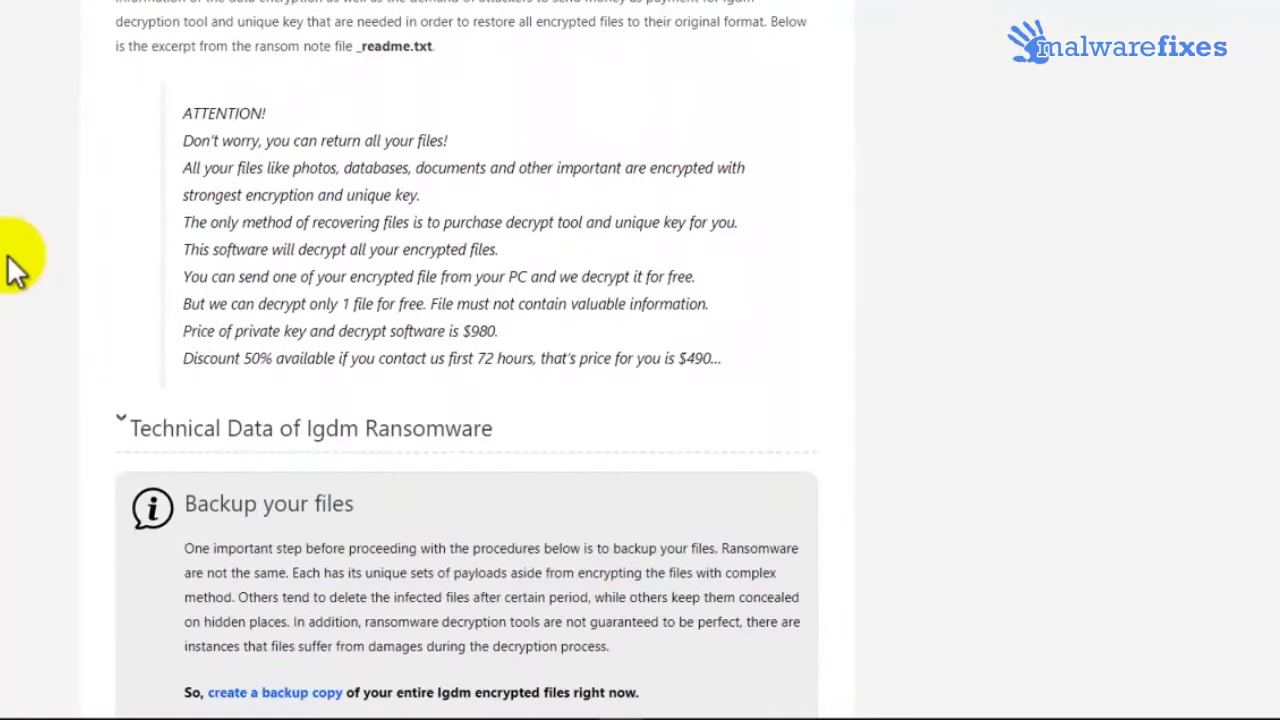
pyautogui.scroll(-4, 15, 265)
pyautogui.scroll(-2, 15, 265)
pyautogui.scroll(-3, 15, 265)
pyautogui.scroll(-2, 15, 265)
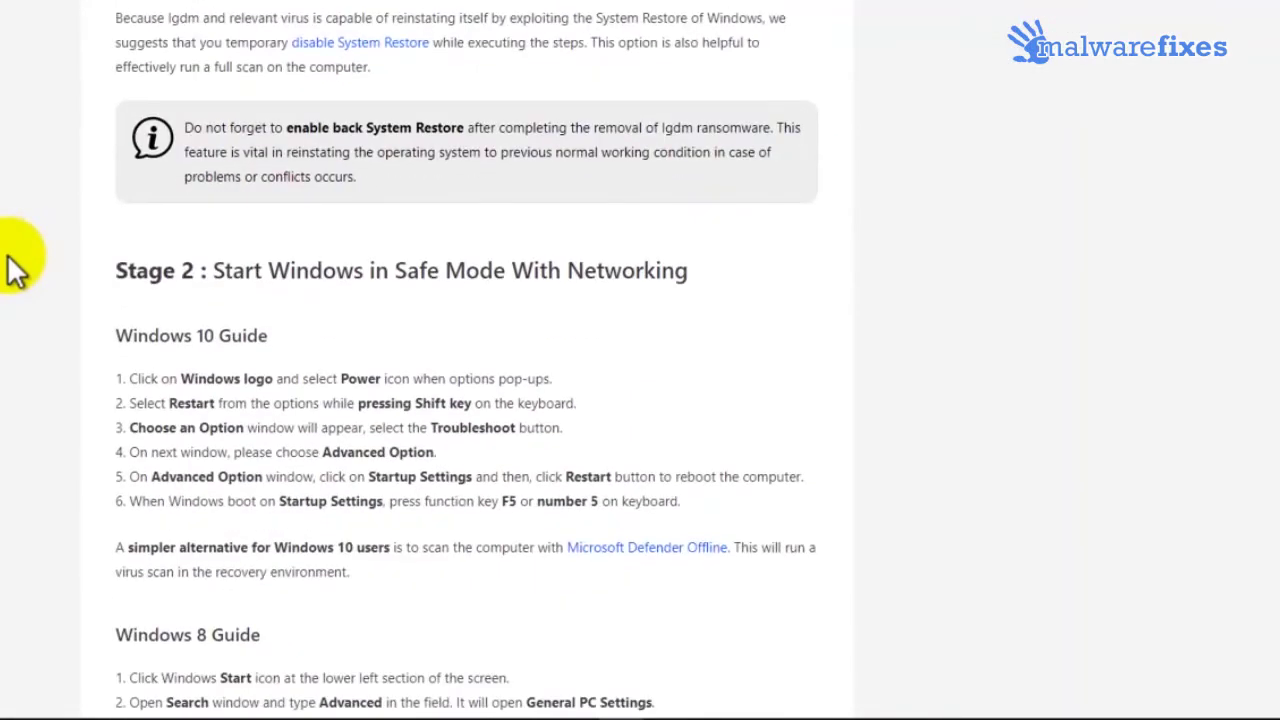
pyautogui.scroll(-4, 15, 265)
pyautogui.scroll(-1, 15, 265)
pyautogui.scroll(-2, 15, 265)
pyautogui.scroll(-1, 15, 265)
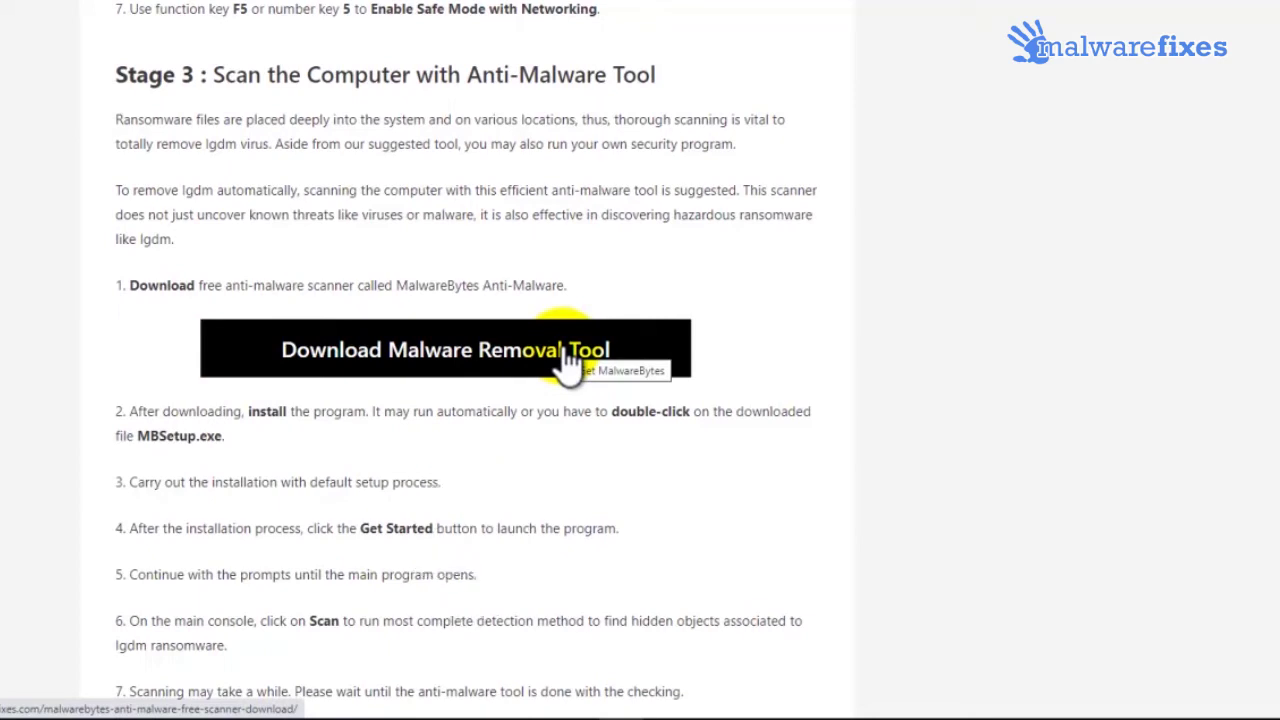
pyautogui.click(570, 362)
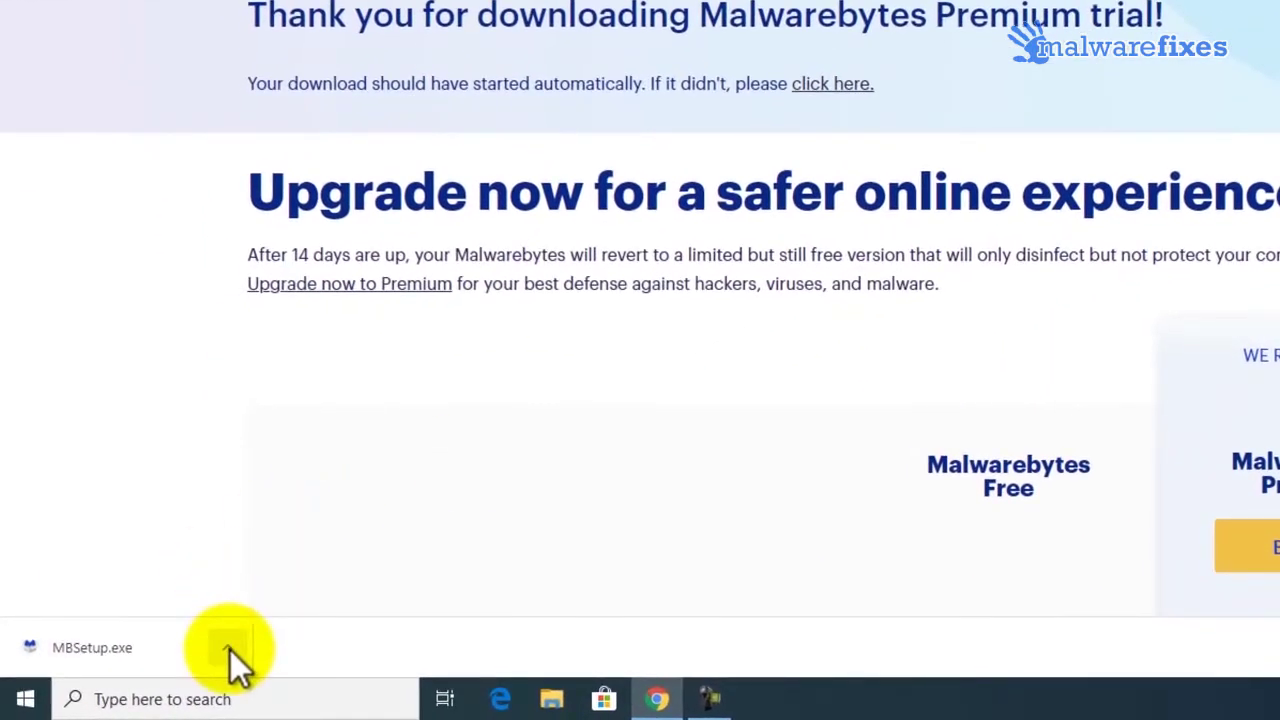
# Step: Run MBSetup.exe and install Malwarebytes for a Personal Computer, skipping Browser Guard
pyautogui.click(230, 650)
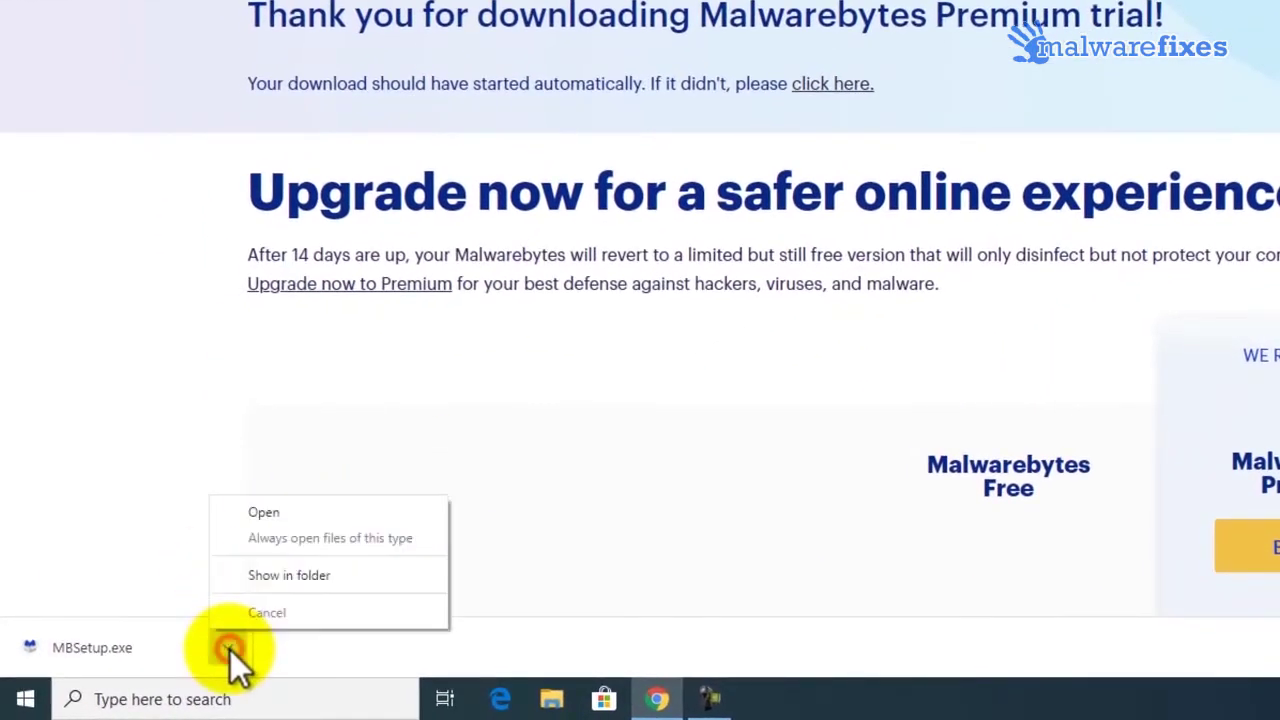
pyautogui.click(250, 515)
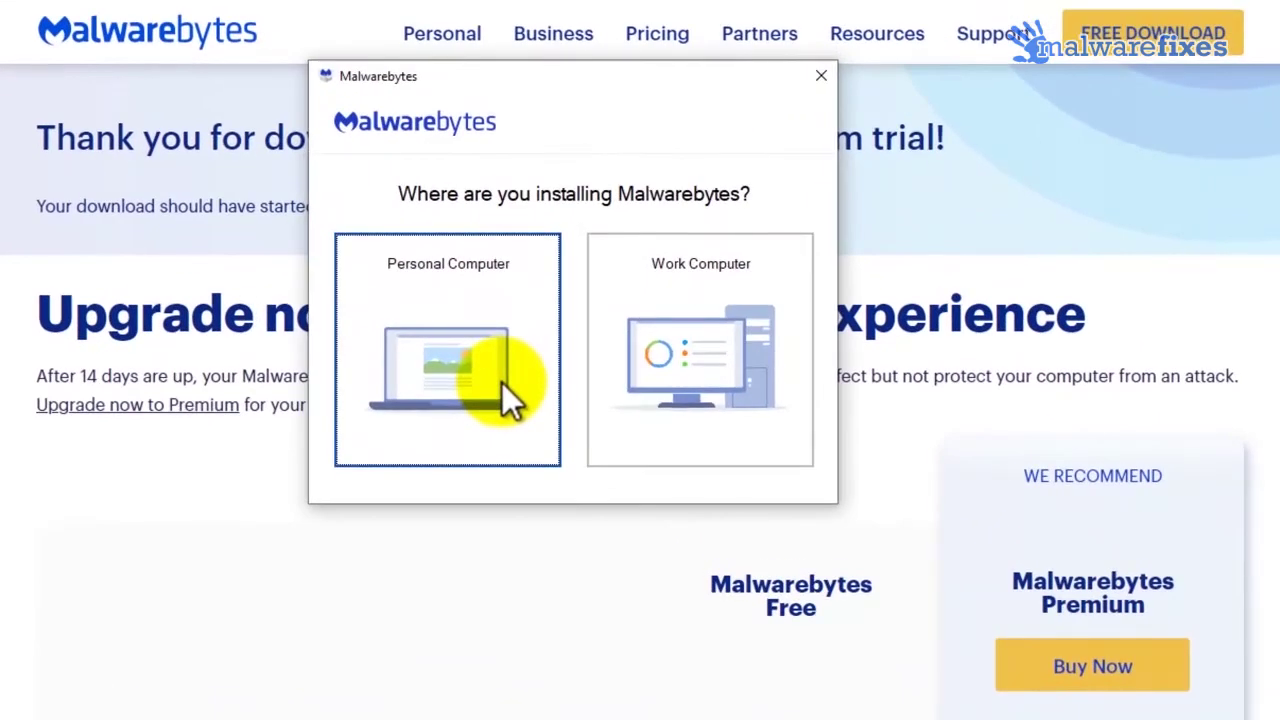
pyautogui.click(502, 383)
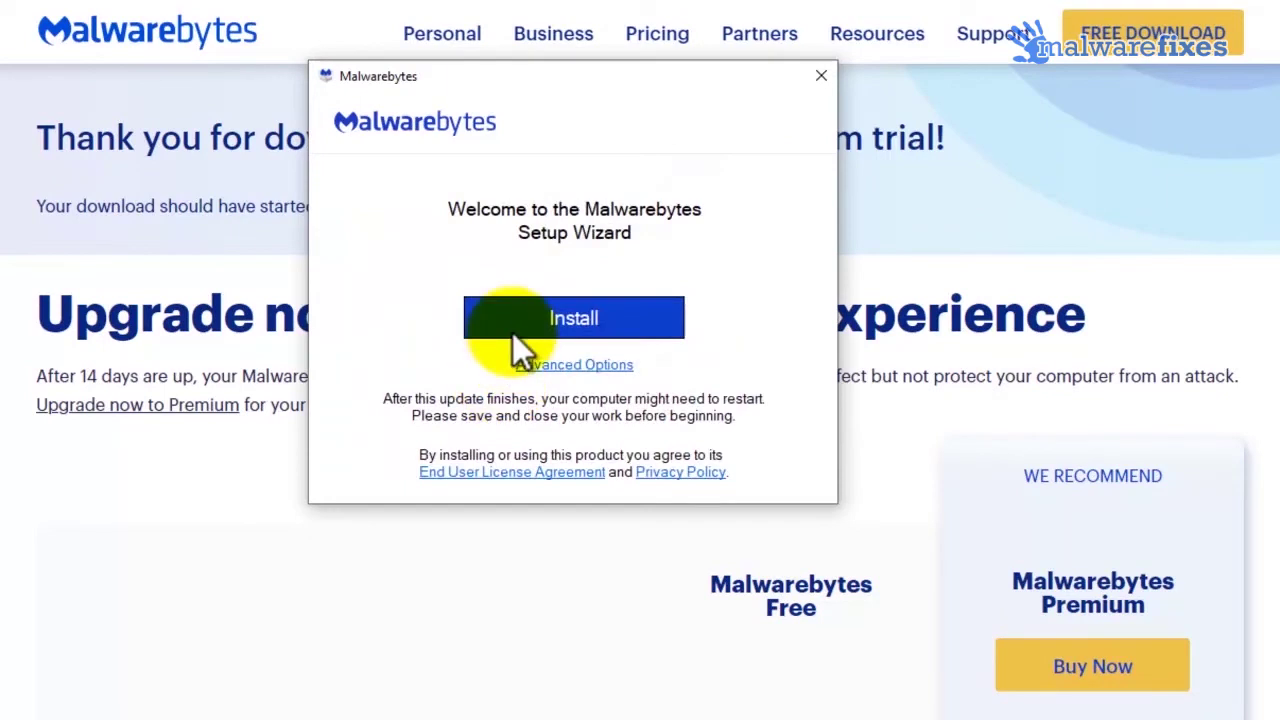
pyautogui.click(513, 333)
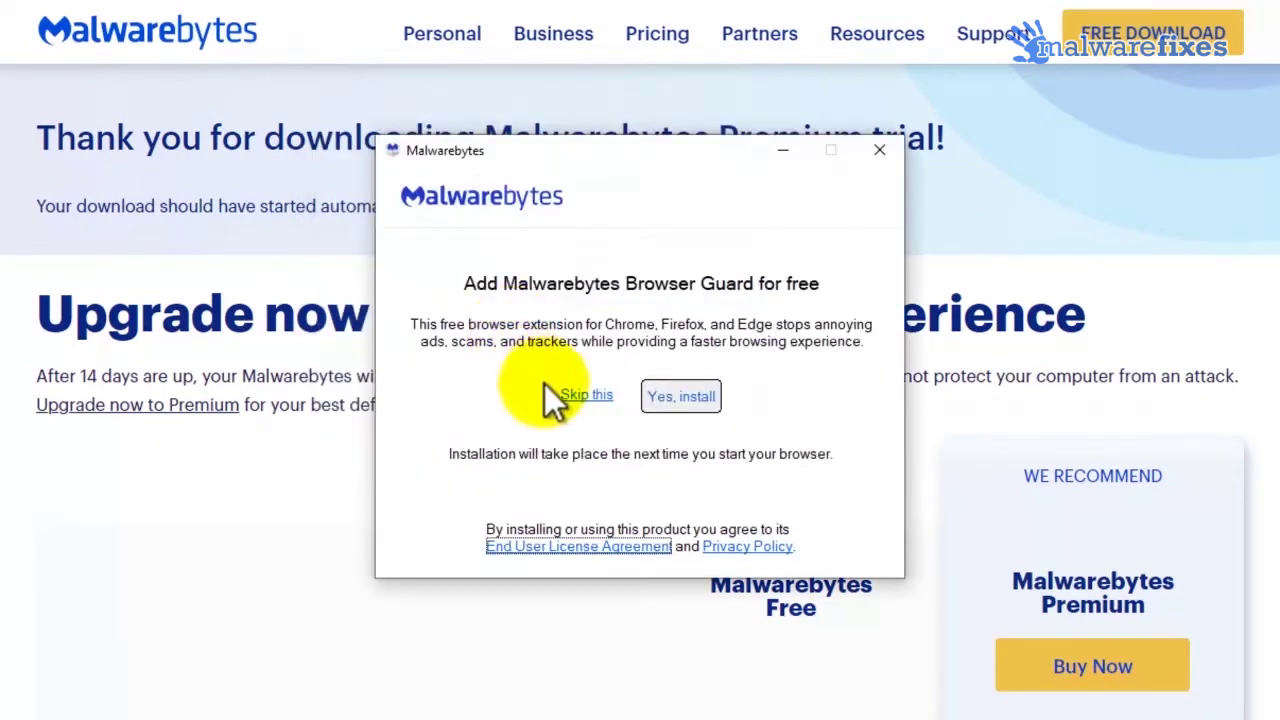
pyautogui.click(586, 397)
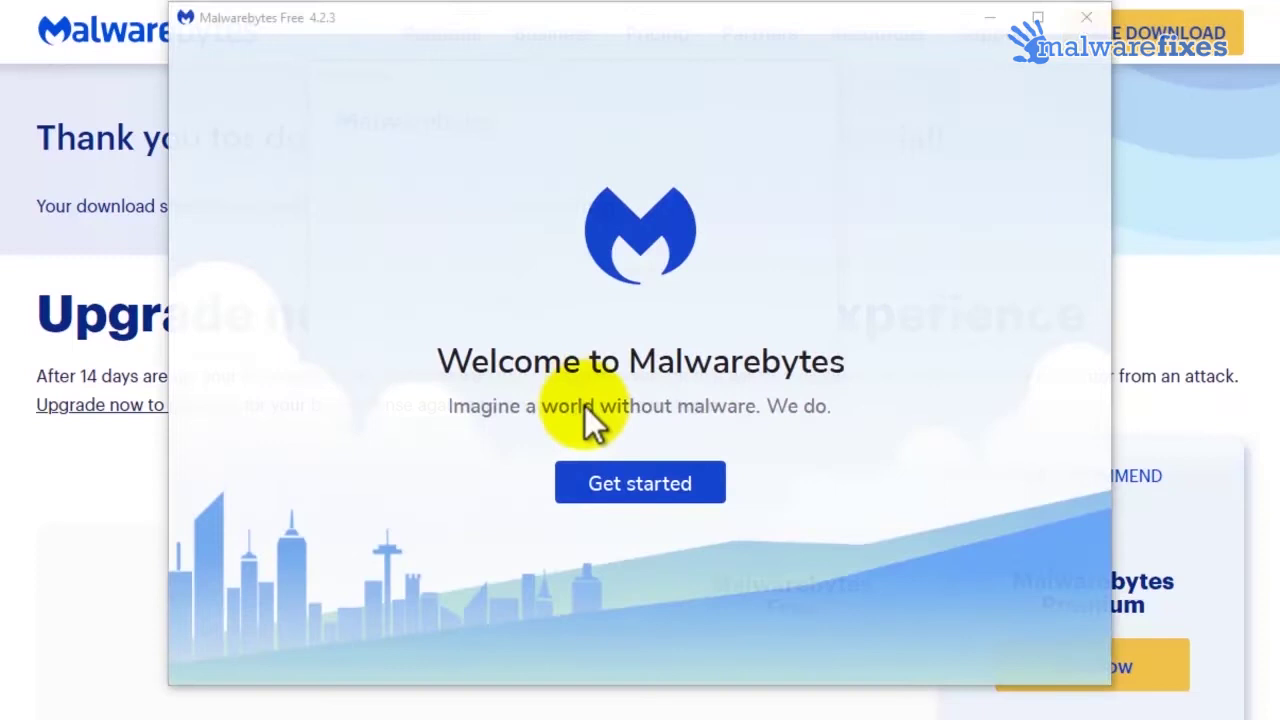
# Step: Finish Malwarebytes first-run setup into the 14-day Premium trial, then close it without scanning
pyautogui.click(631, 482)
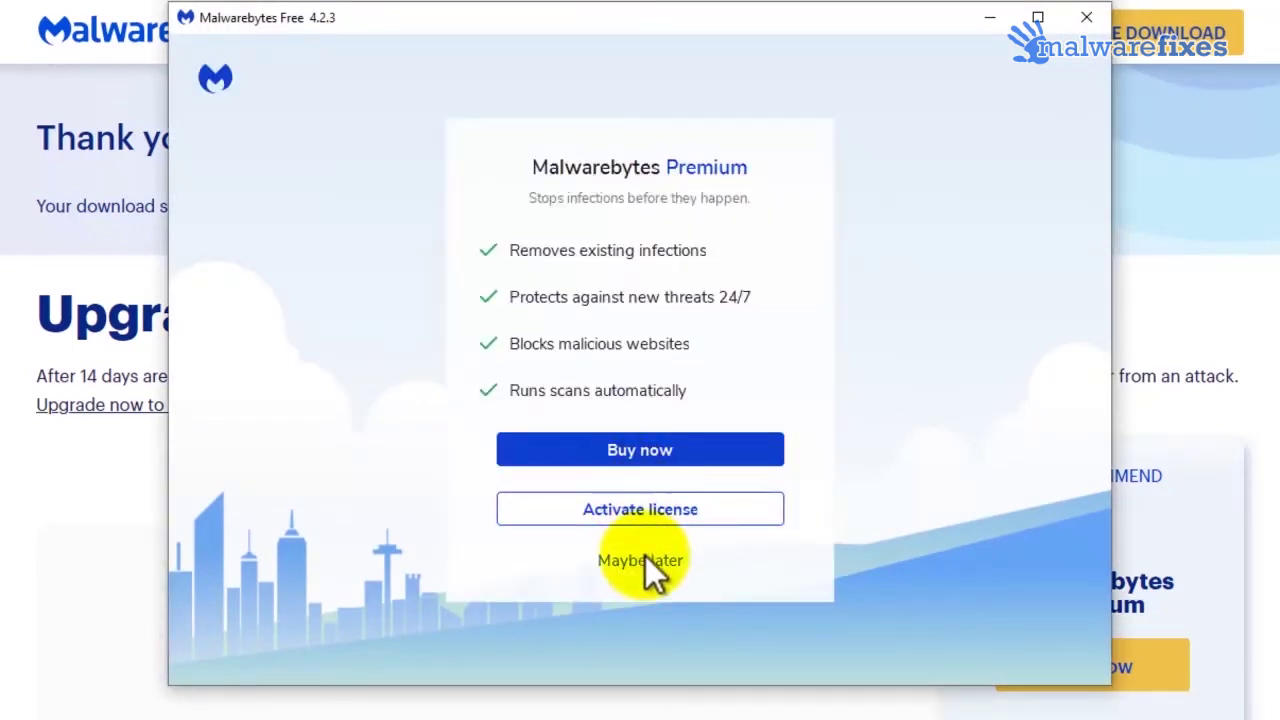
pyautogui.click(643, 560)
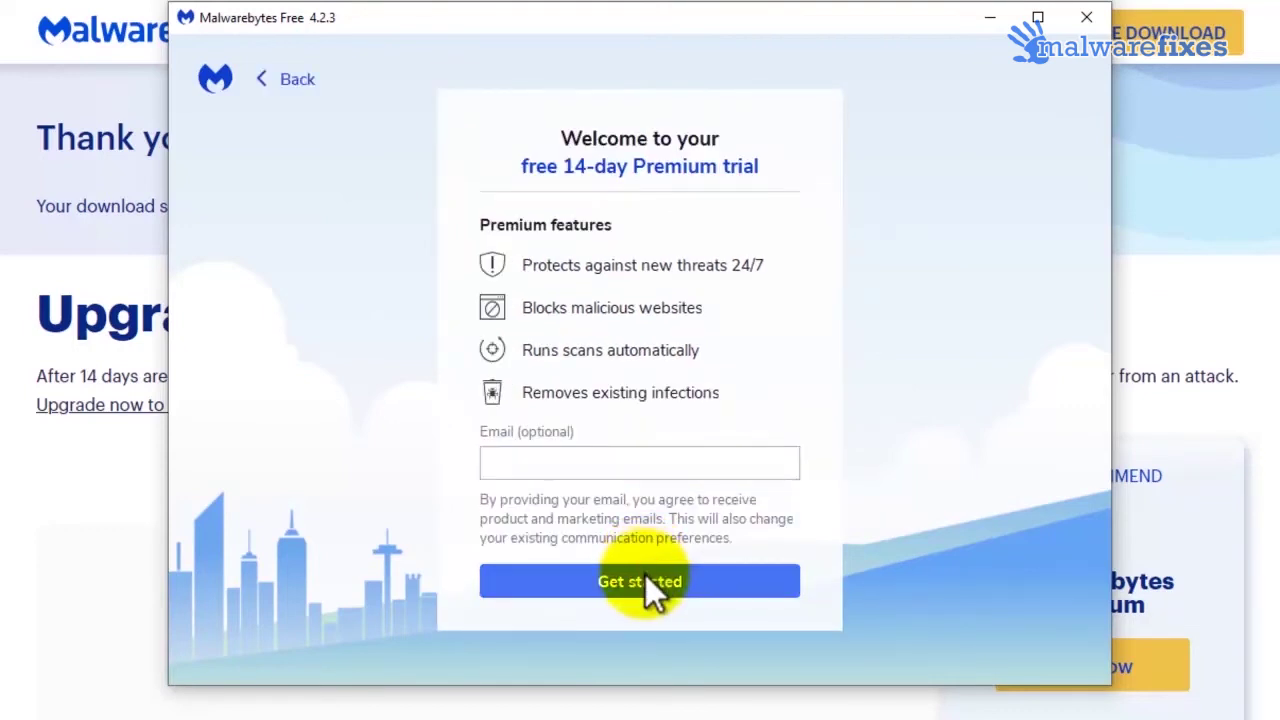
pyautogui.click(645, 582)
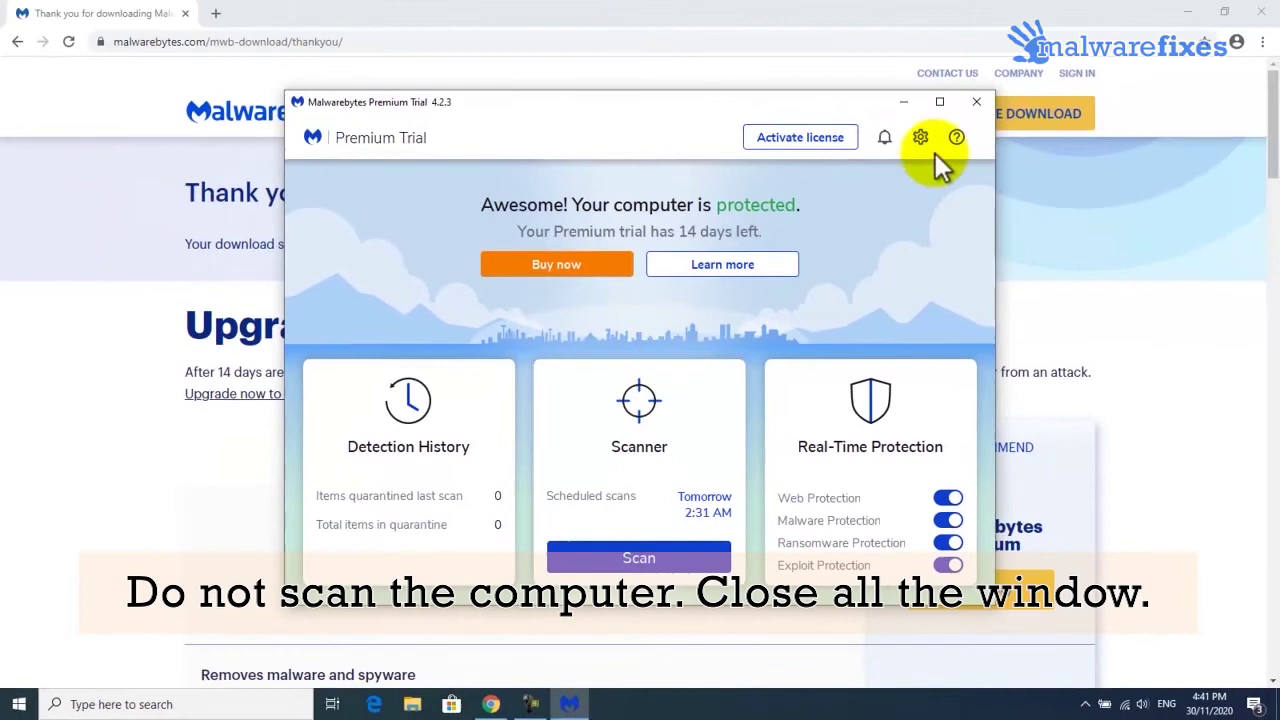
pyautogui.click(976, 106)
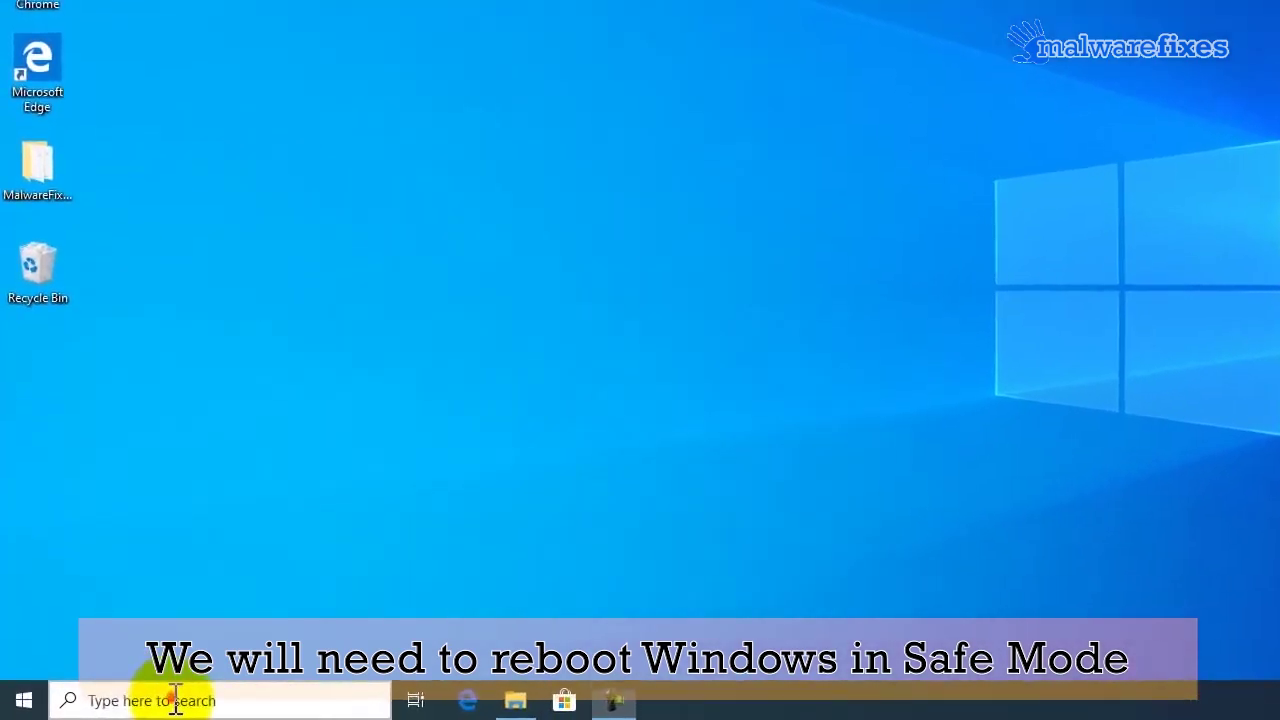
# Step: Enable minimal Safe boot on msconfig's Boot tab, apply it, and restart into Safe Mode
pyautogui.click(165, 701)
pyautogui.write('ms')
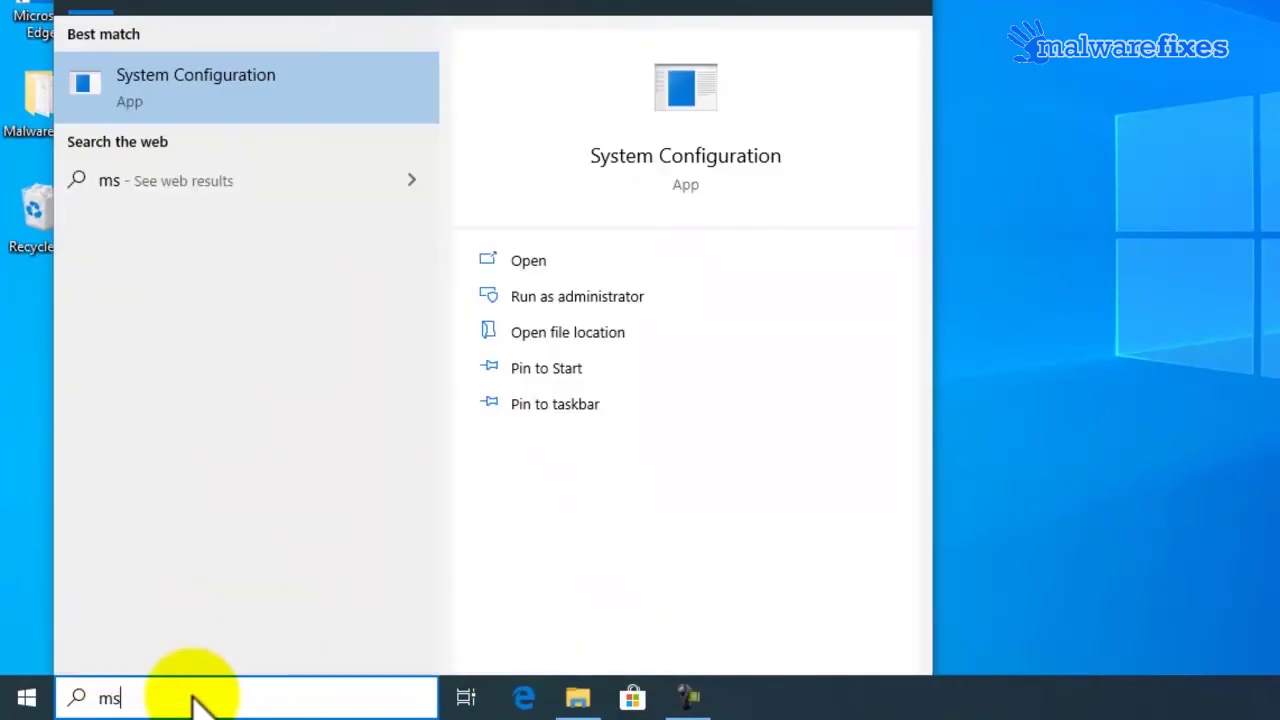
pyautogui.write('cofig')
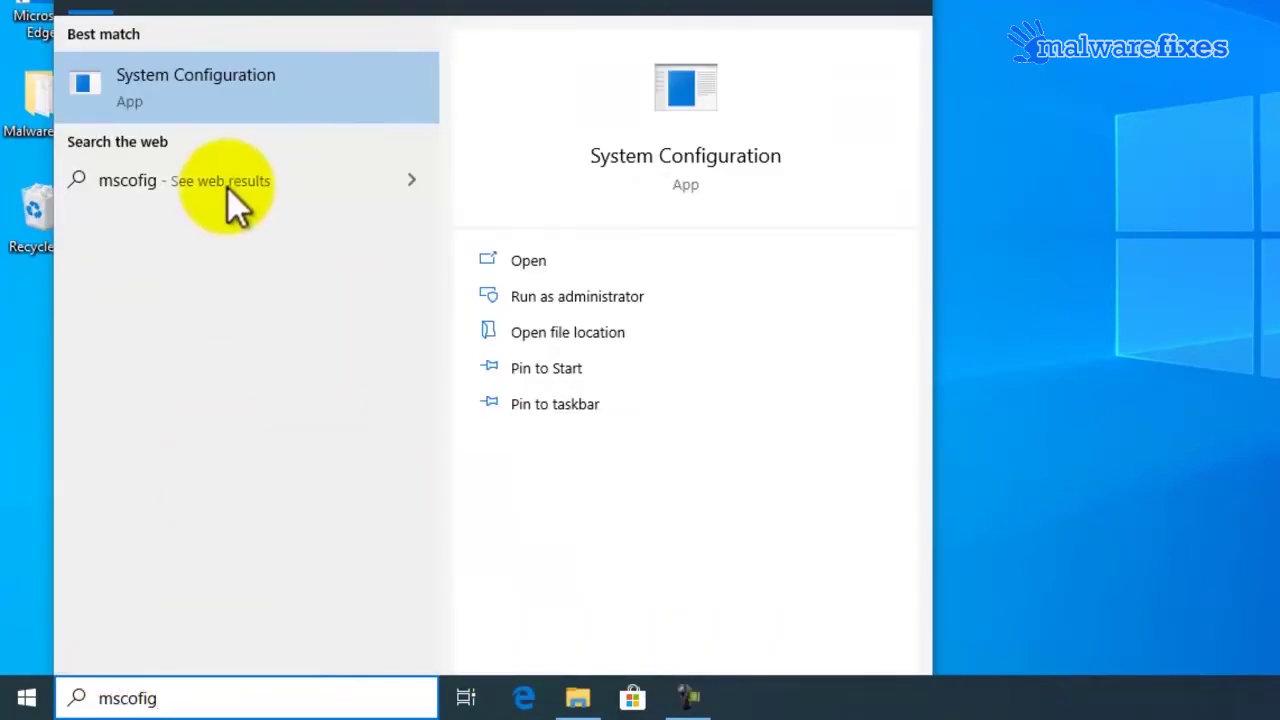
pyautogui.click(222, 115)
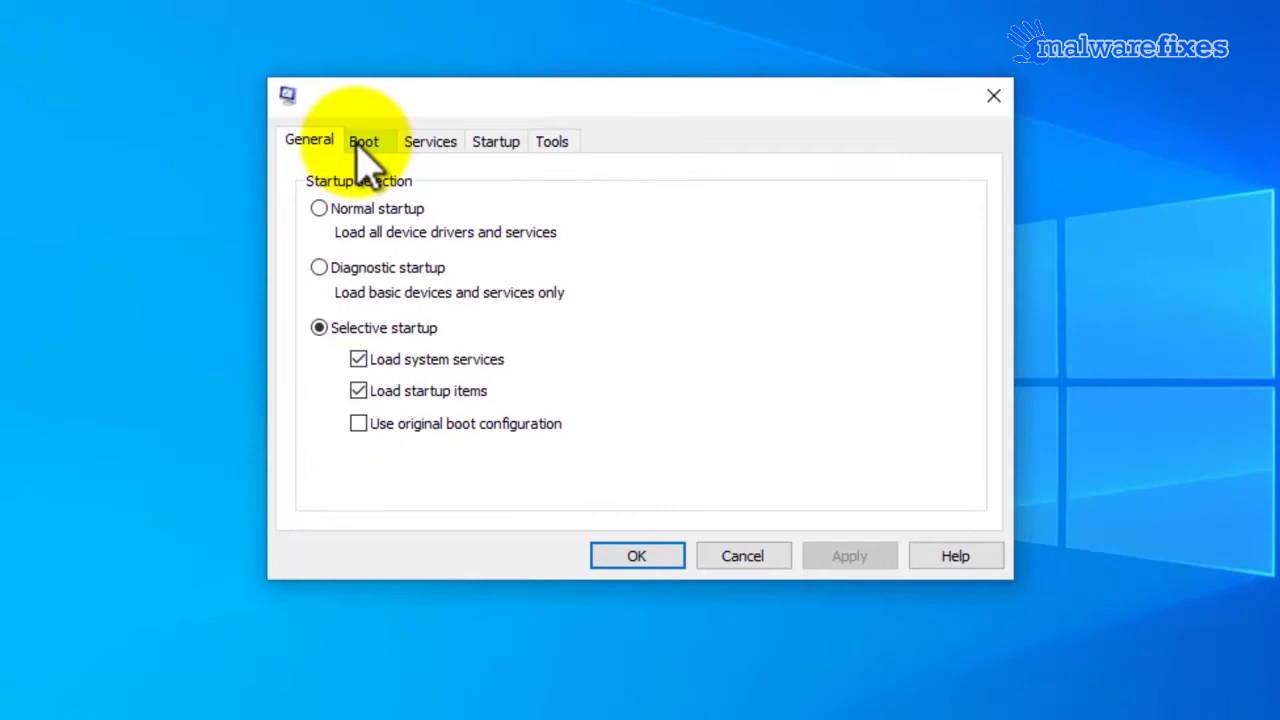
pyautogui.click(360, 148)
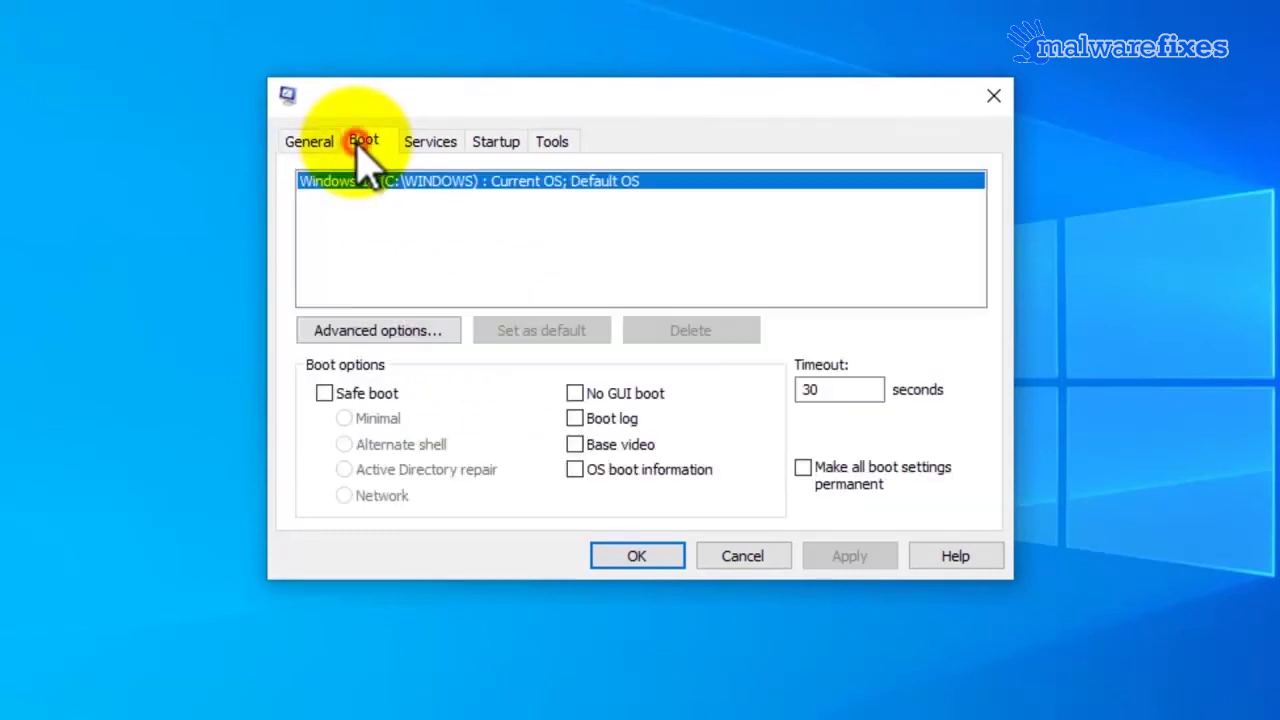
pyautogui.click(325, 394)
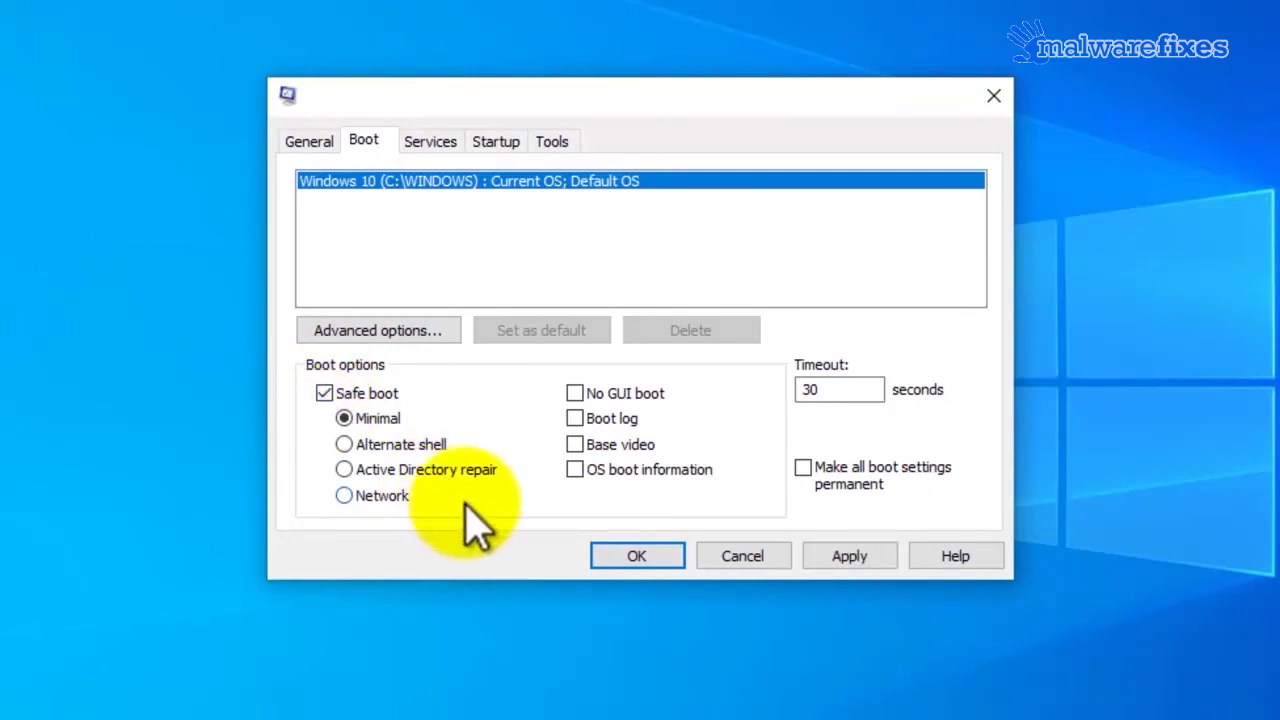
pyautogui.click(860, 566)
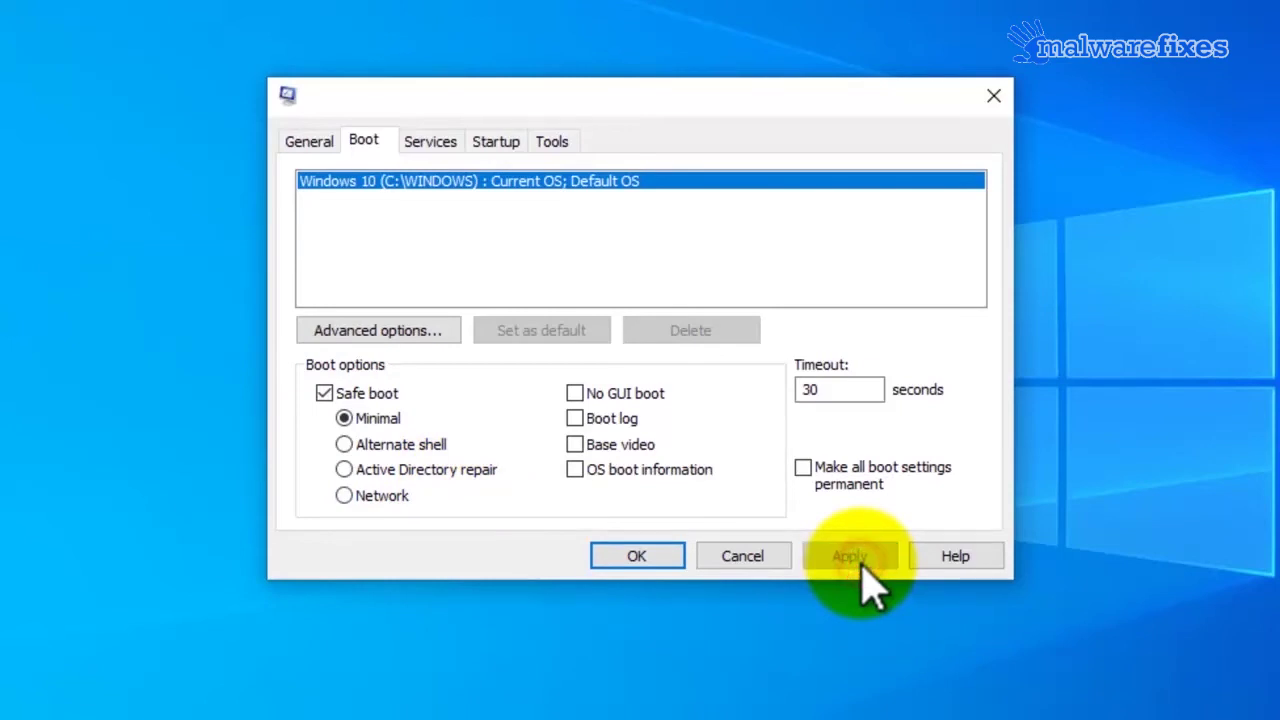
pyautogui.click(636, 558)
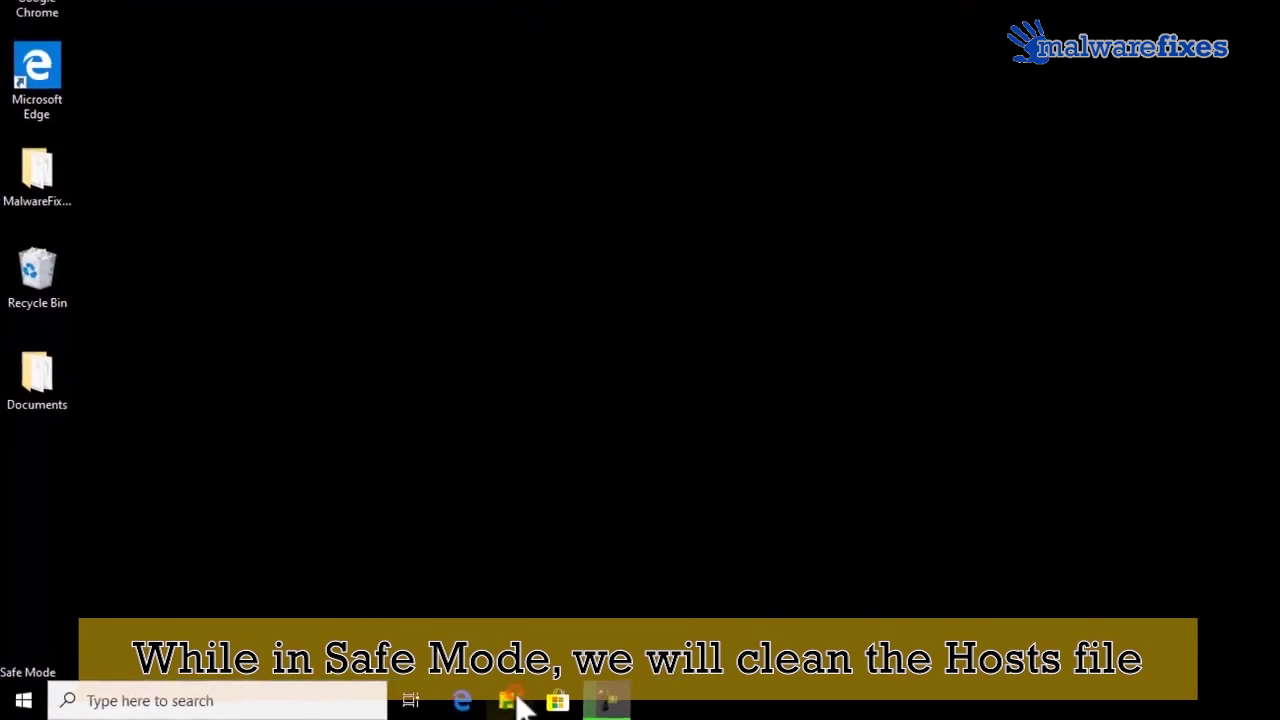
# Step: Browse in File Explorer to C:\Windows\System32
pyautogui.click(520, 700)
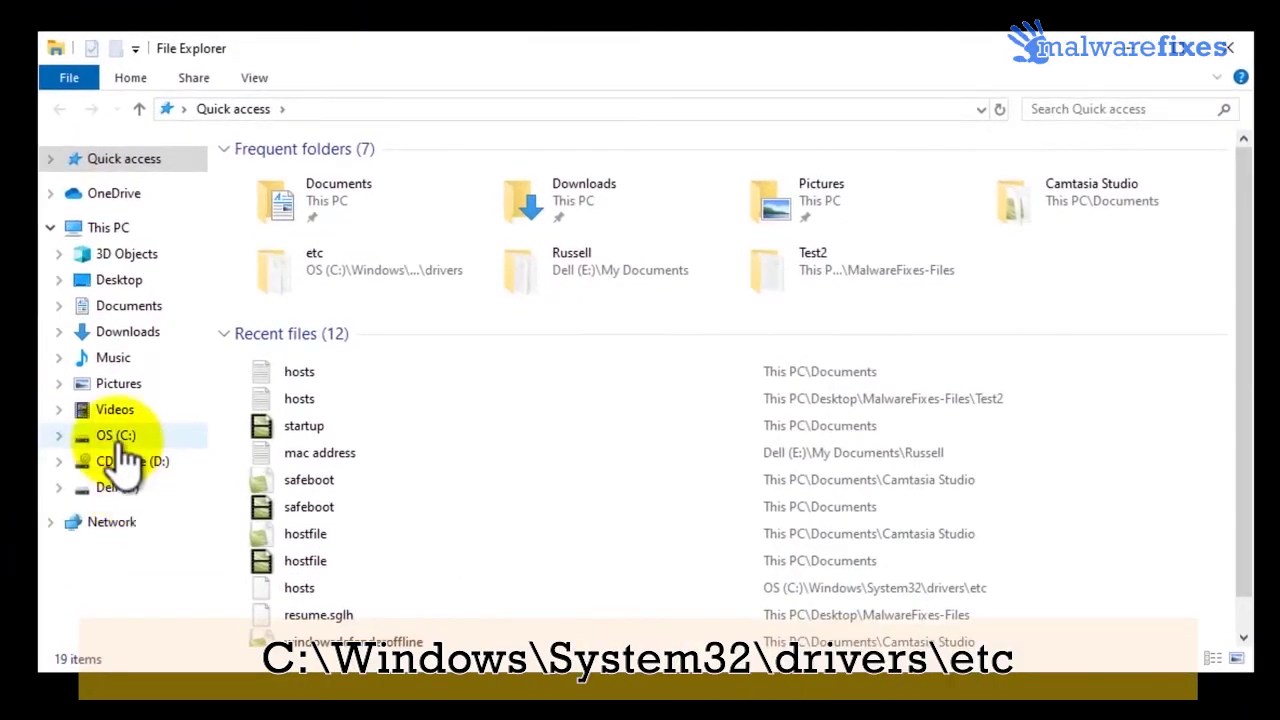
pyautogui.click(116, 438)
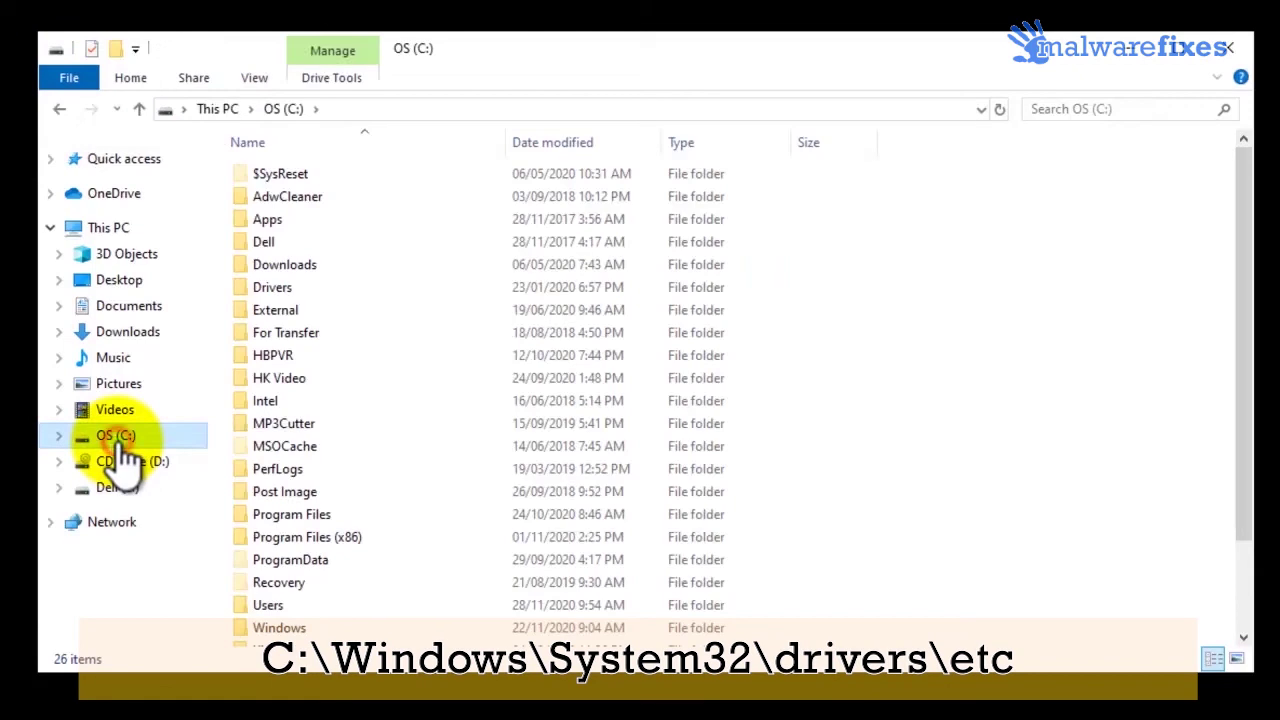
pyautogui.scroll(-2, 320, 540)
pyautogui.doubleClick(292, 528)
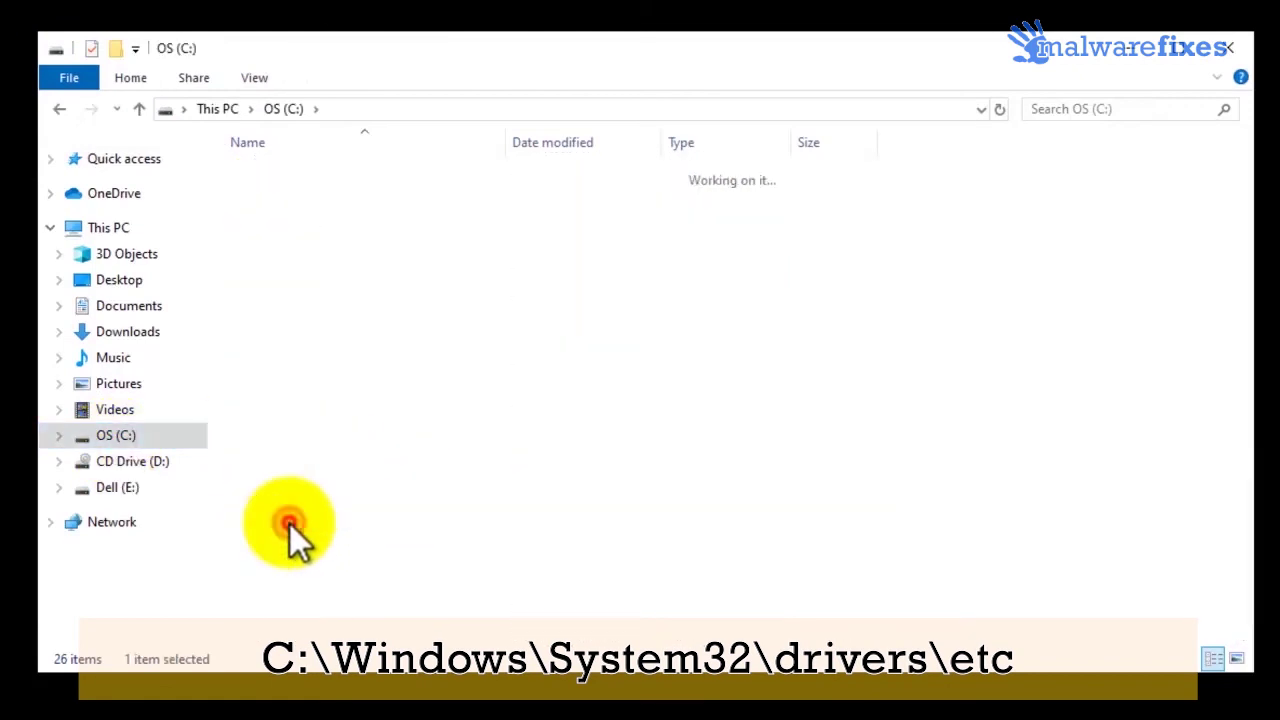
pyautogui.scroll(-8, 343, 405)
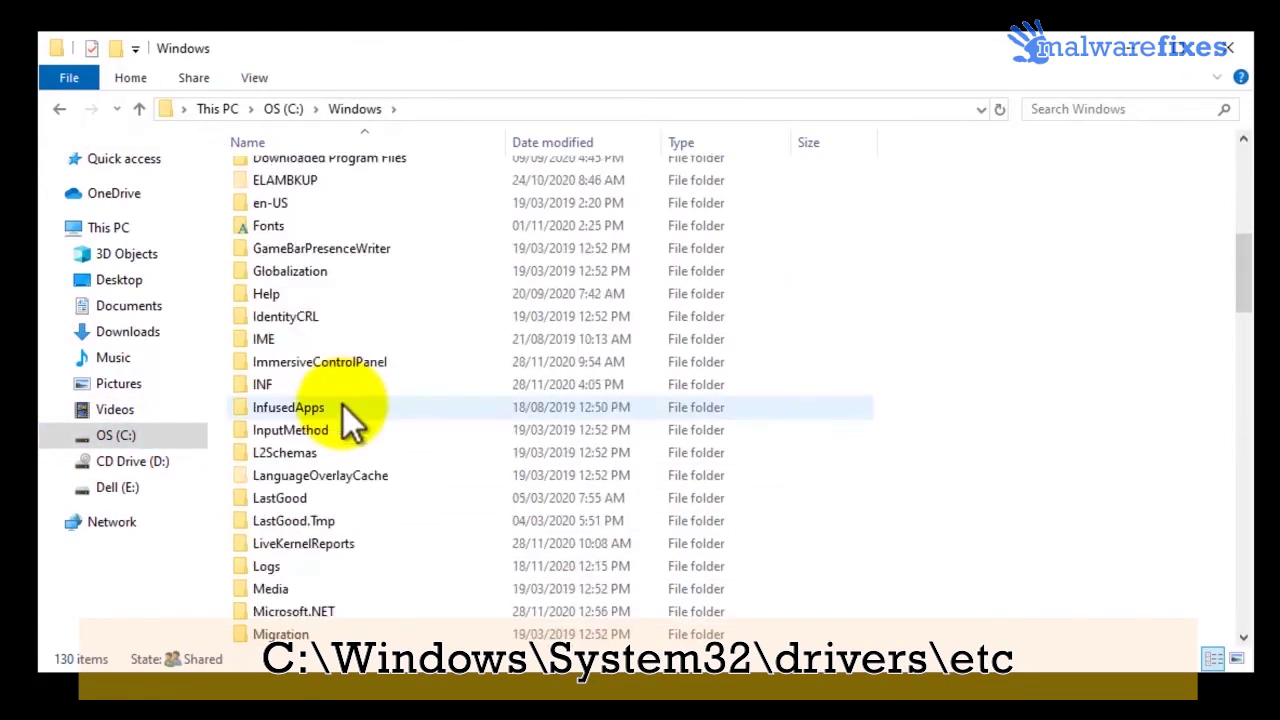
pyautogui.scroll(-10, 343, 405)
pyautogui.scroll(-2, 343, 410)
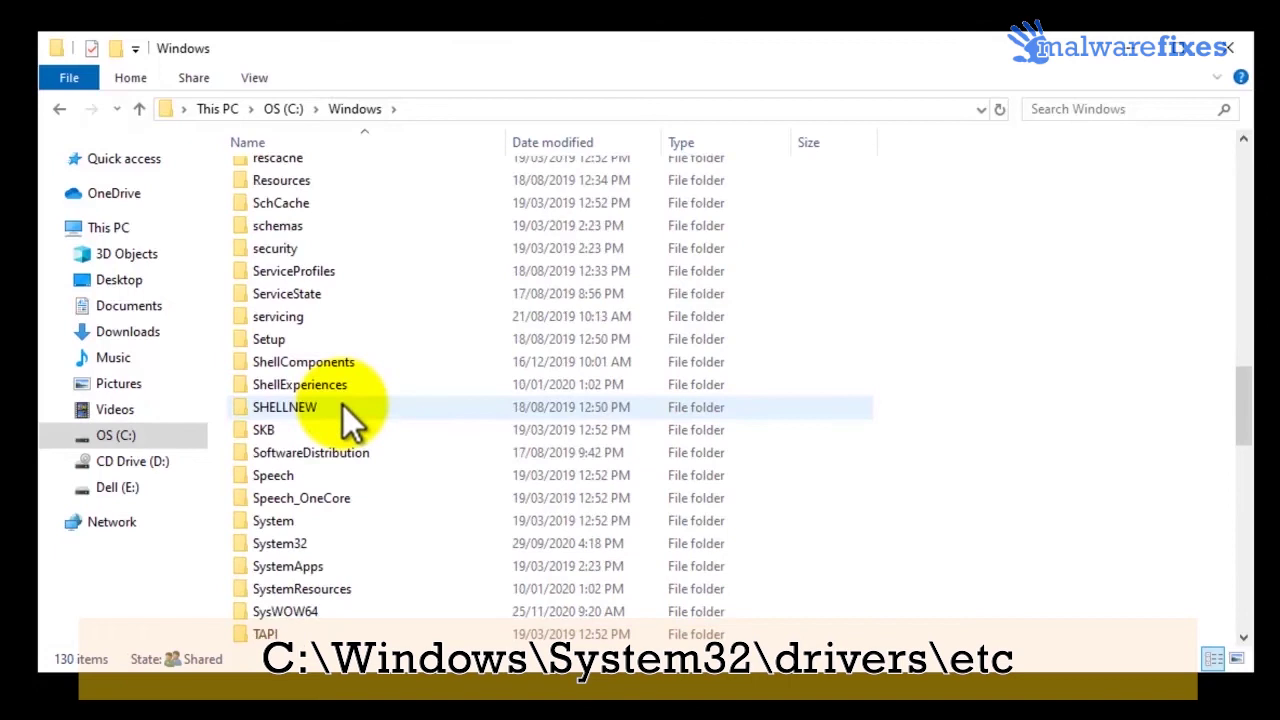
pyautogui.doubleClick(310, 549)
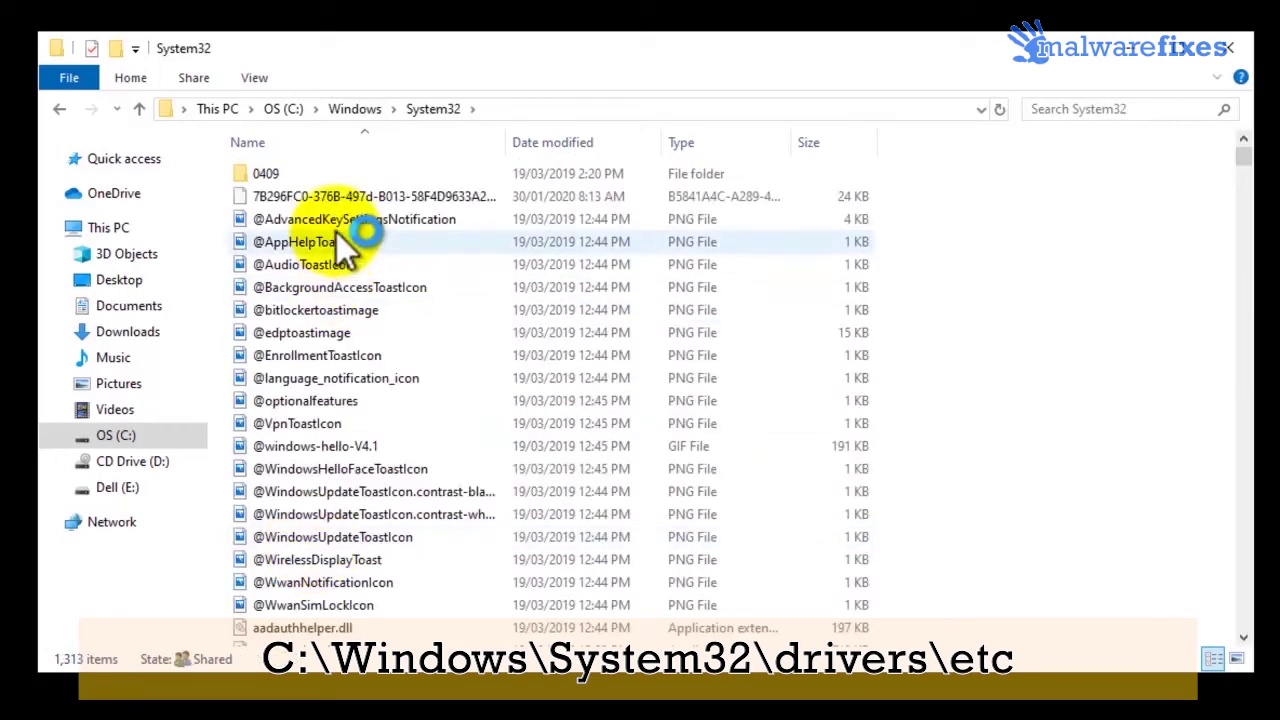
# Step: Open drivers\etc and open the hosts file to get the app-choice prompt
pyautogui.scroll(-6, 340, 255)
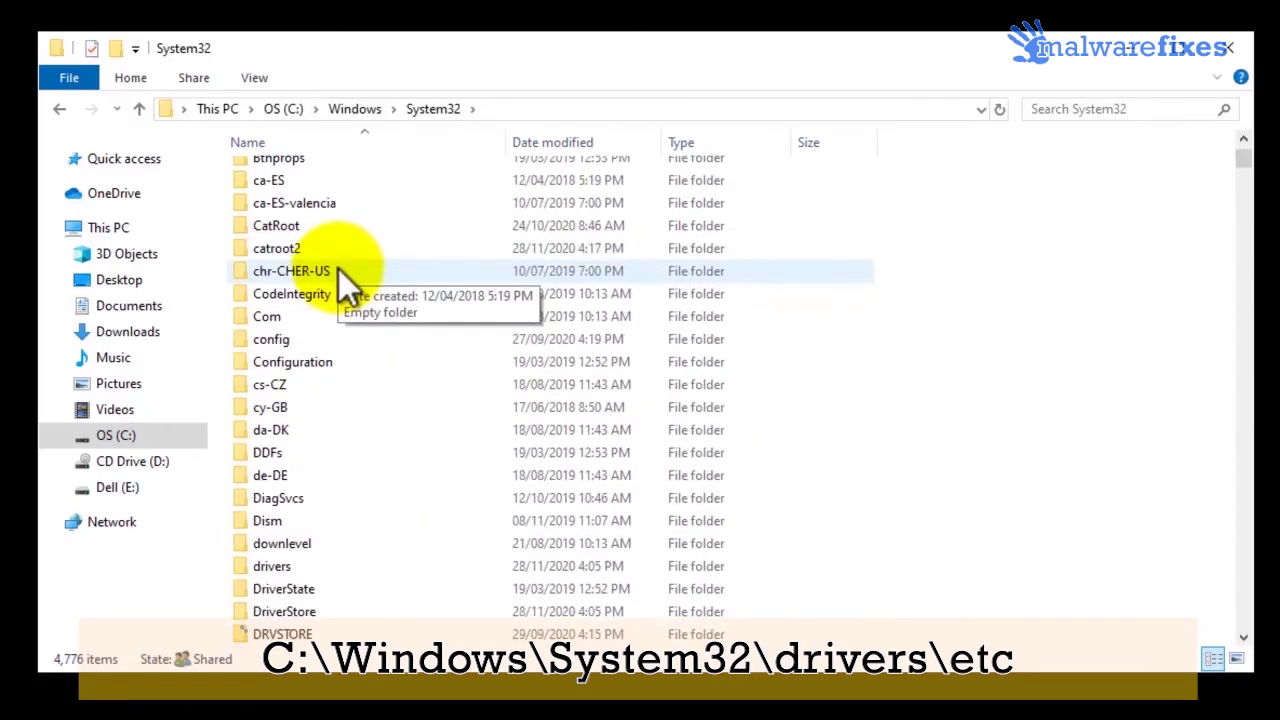
pyautogui.scroll(-1, 340, 285)
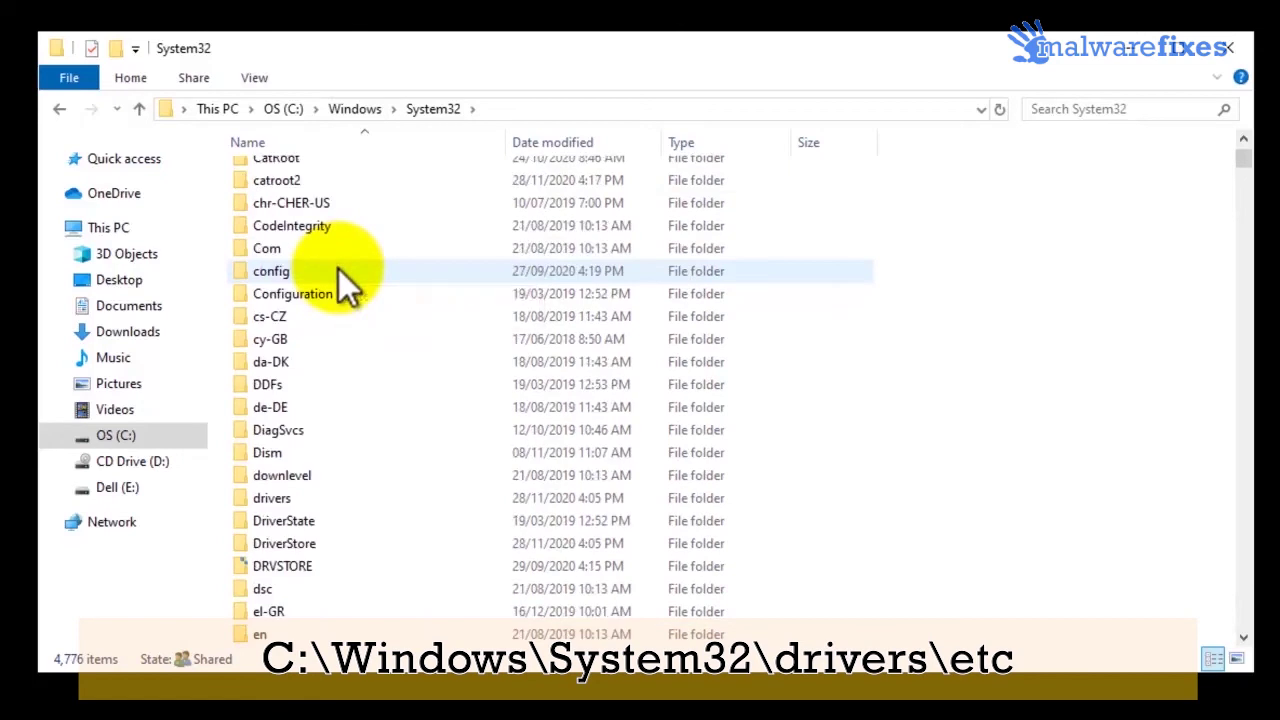
pyautogui.click(282, 499)
pyautogui.doubleClick(282, 499)
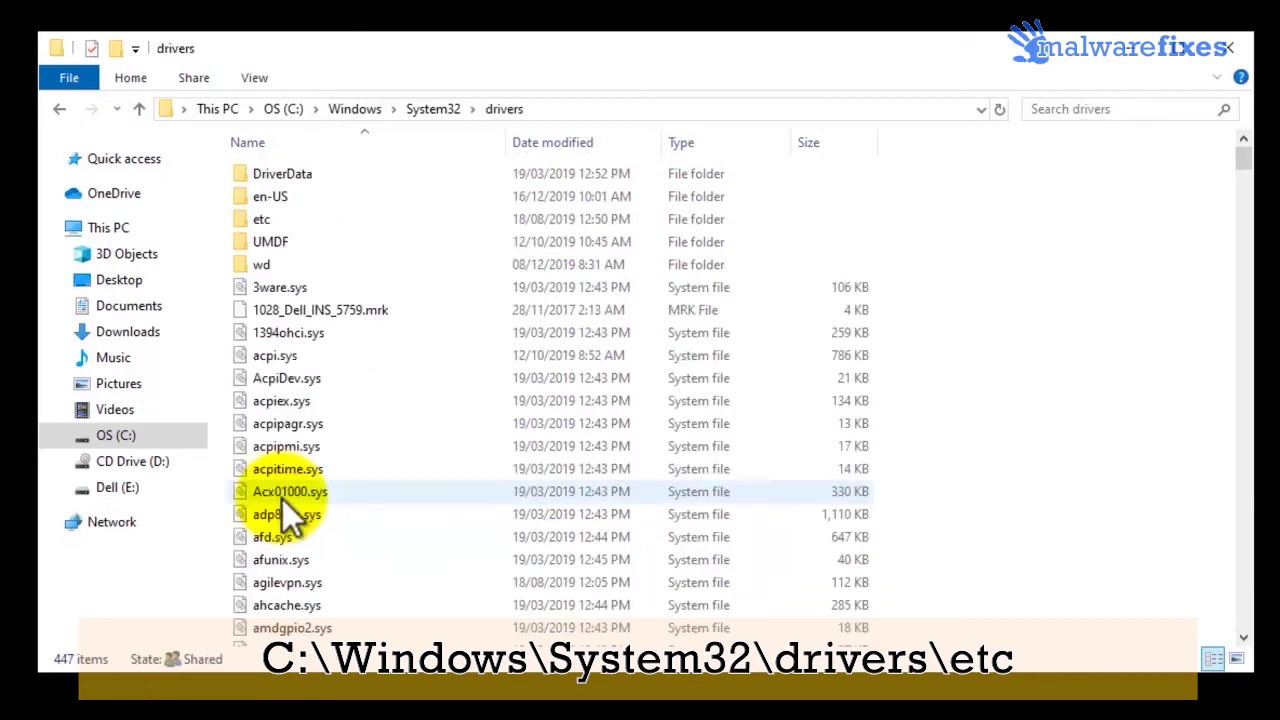
pyautogui.click(296, 219)
pyautogui.doubleClick(296, 219)
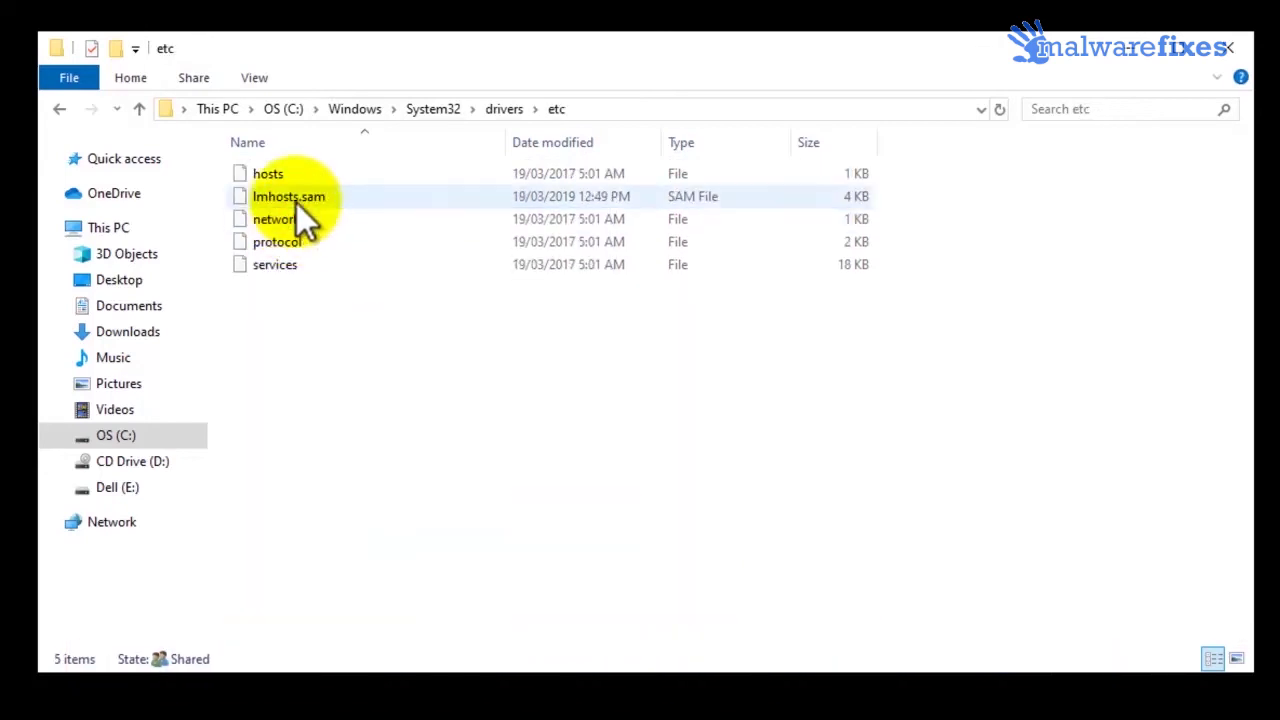
pyautogui.click(282, 173)
pyautogui.doubleClick(282, 173)
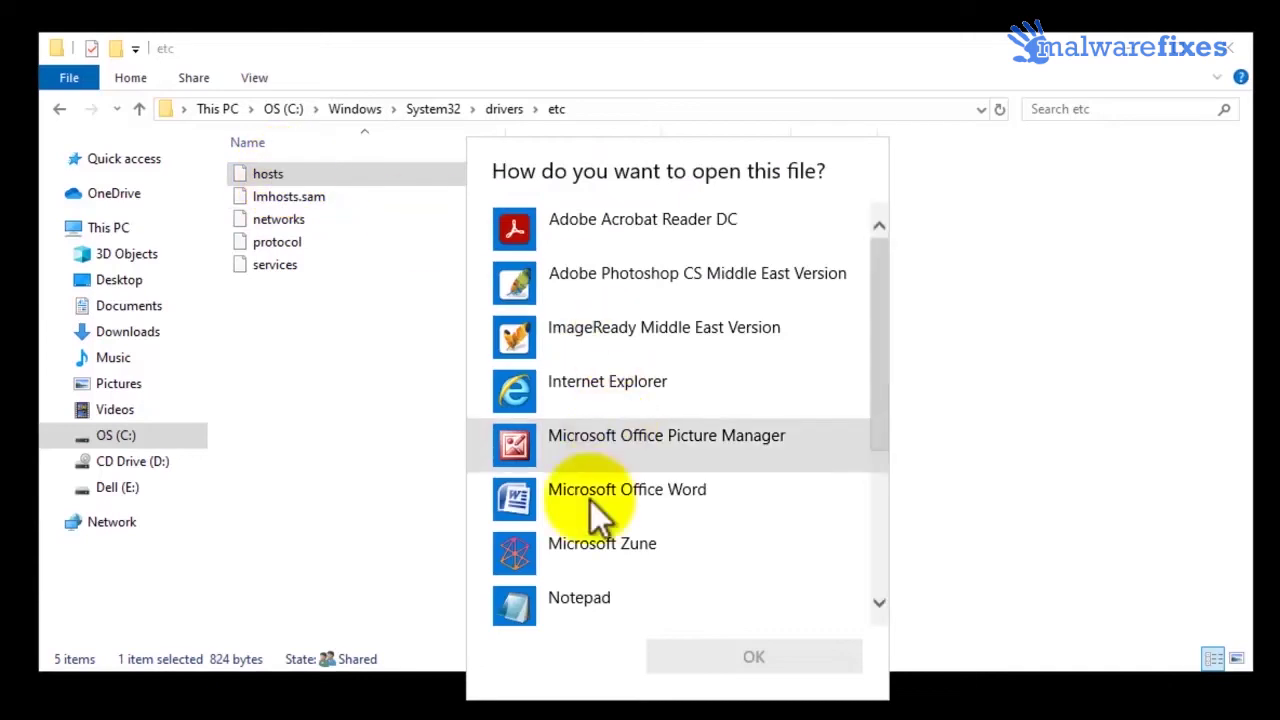
# Step: Open hosts in Notepad and delete the six suspicious entries at the bottom
pyautogui.doubleClick(559, 605)
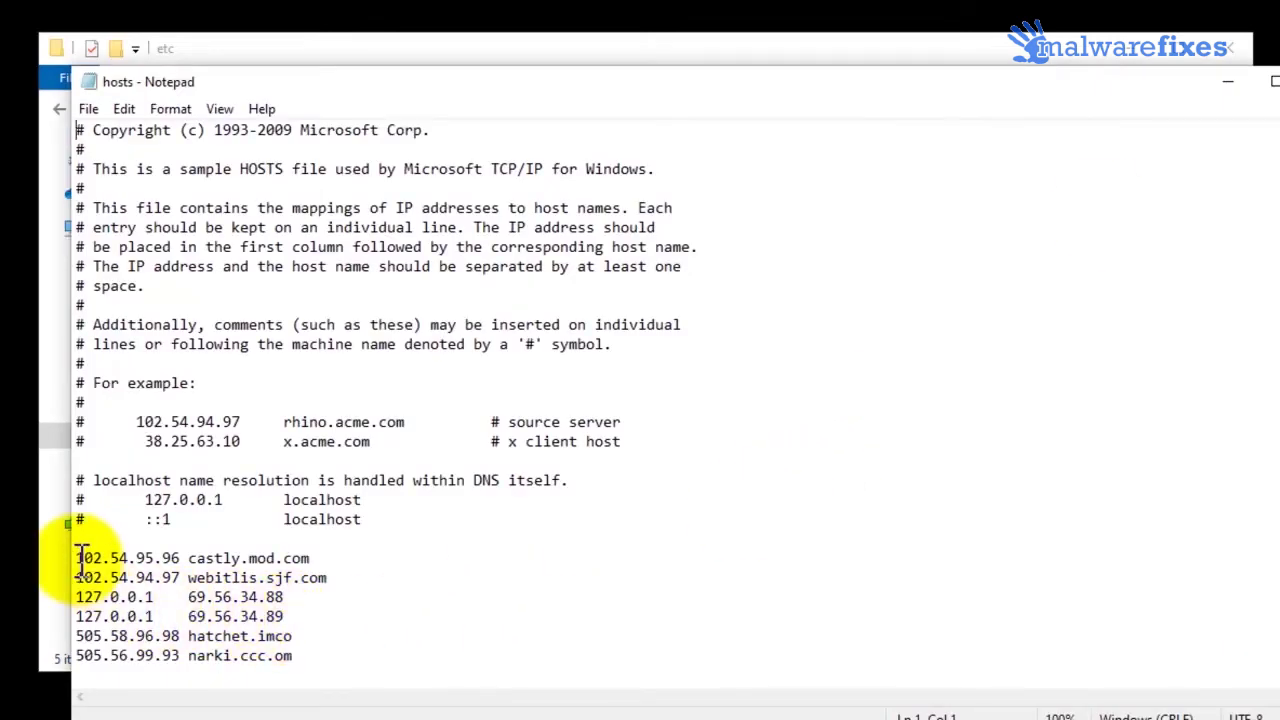
pyautogui.moveTo(76, 558); pyautogui.dragTo(339, 657)
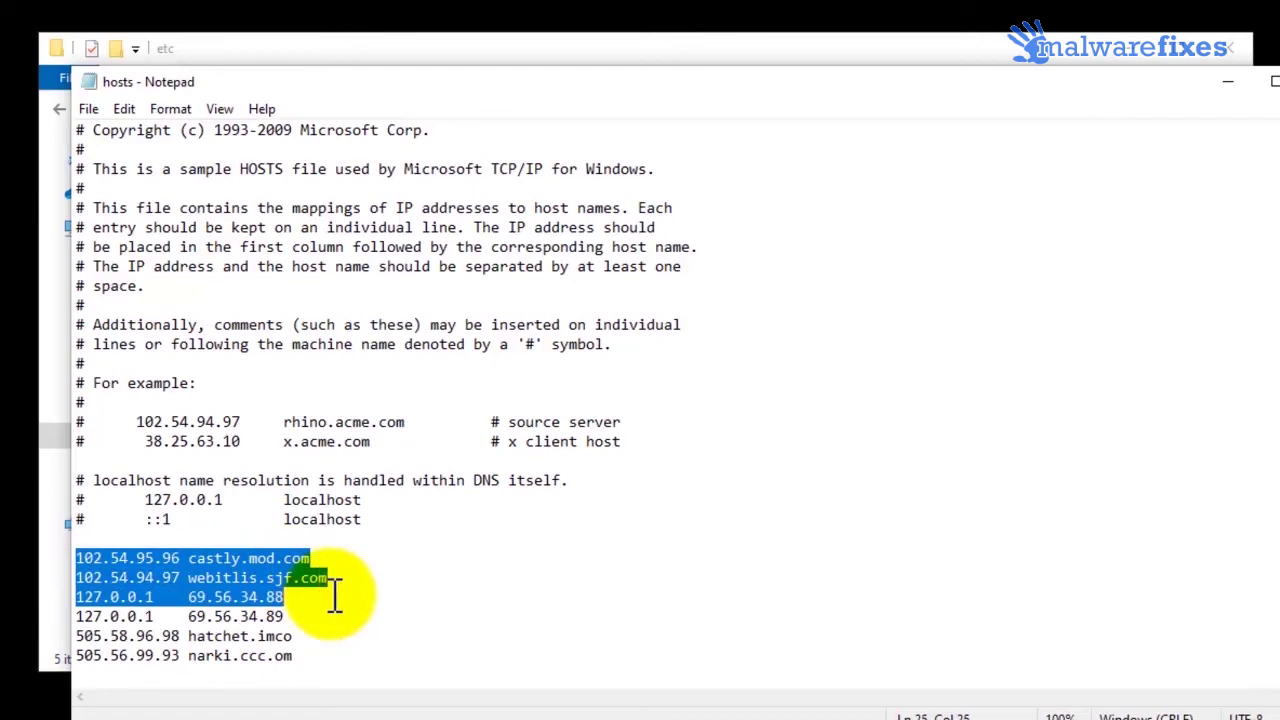
pyautogui.rightClick(248, 613)
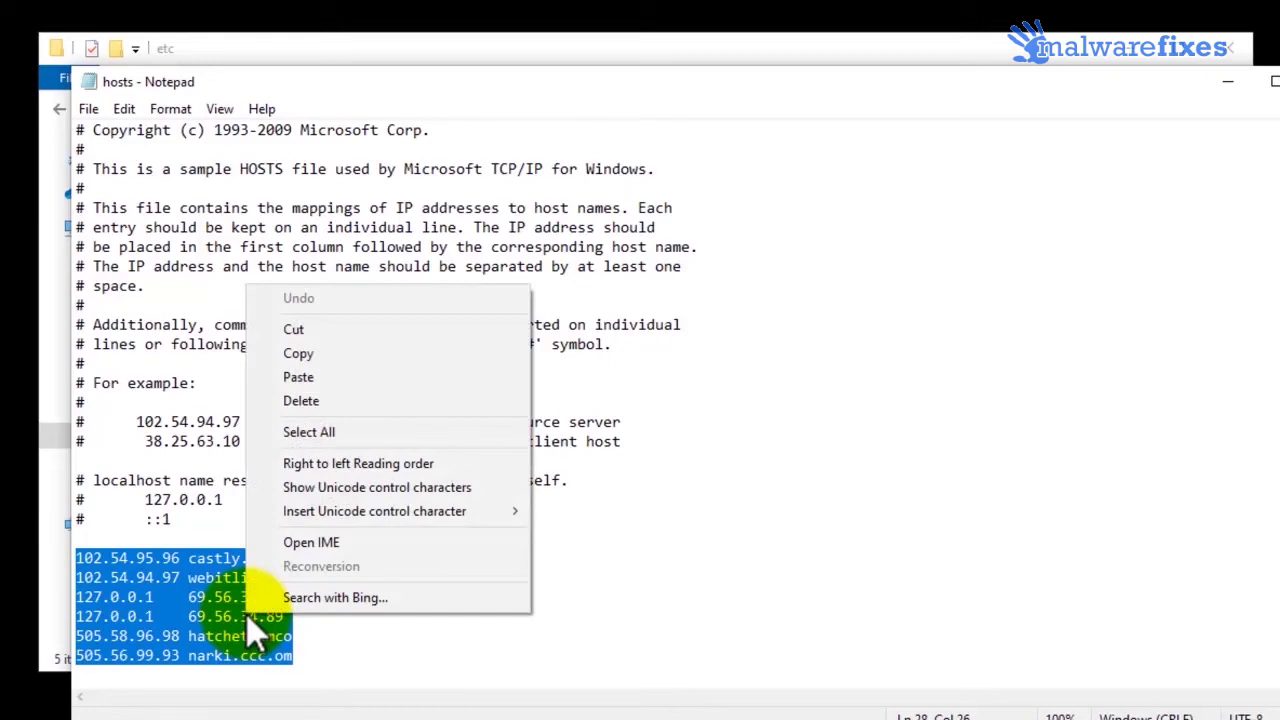
pyautogui.click(290, 401)
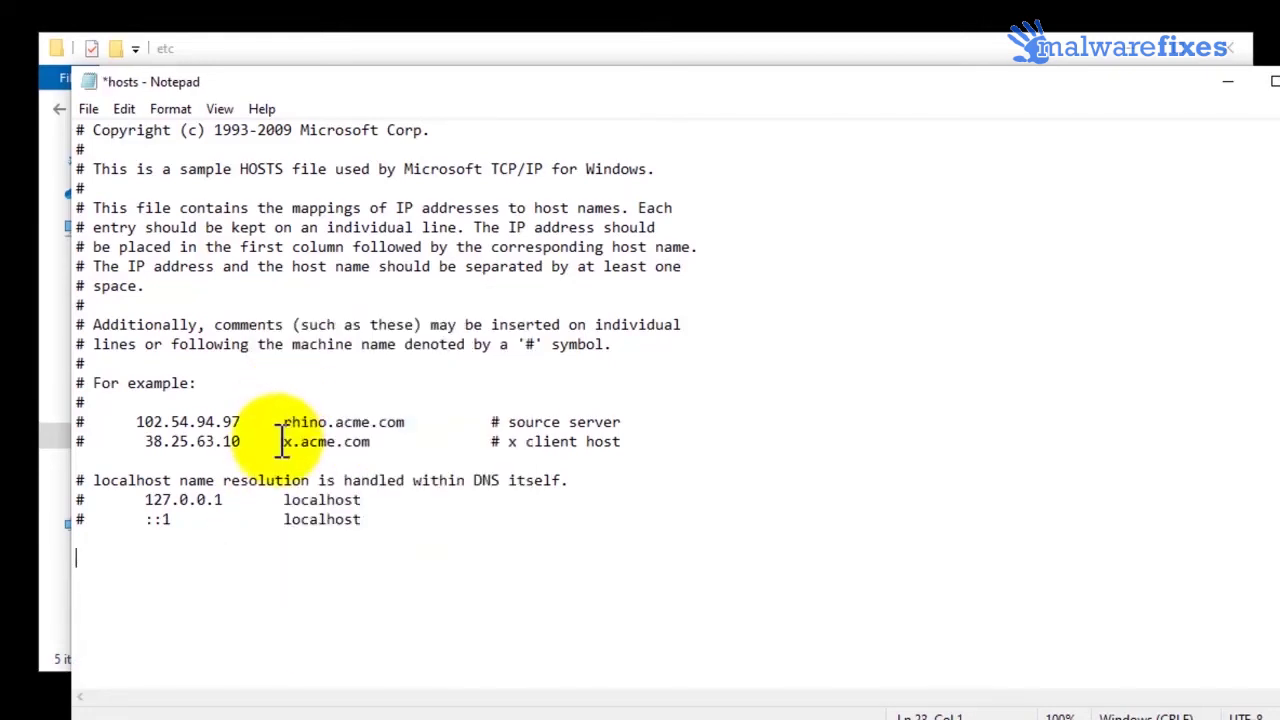
# Step: Save the cleaned hosts file and close Notepad and the etc folder
pyautogui.click(93, 112)
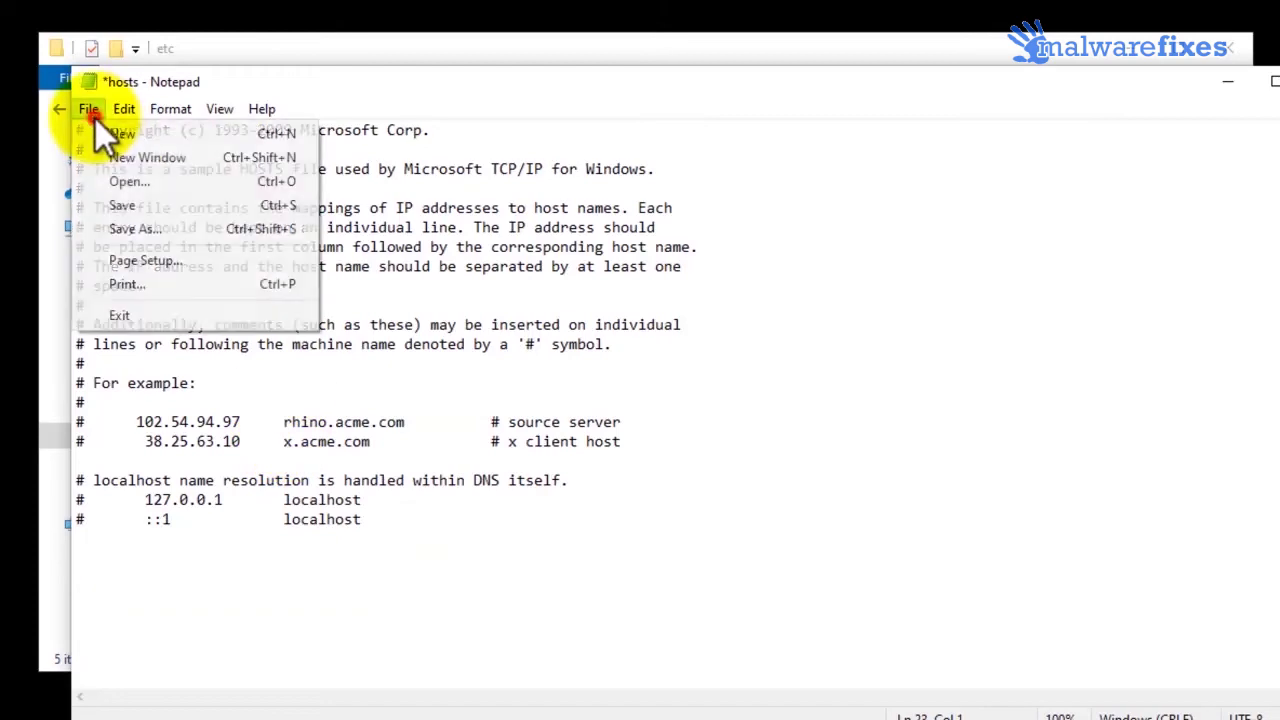
pyautogui.click(135, 207)
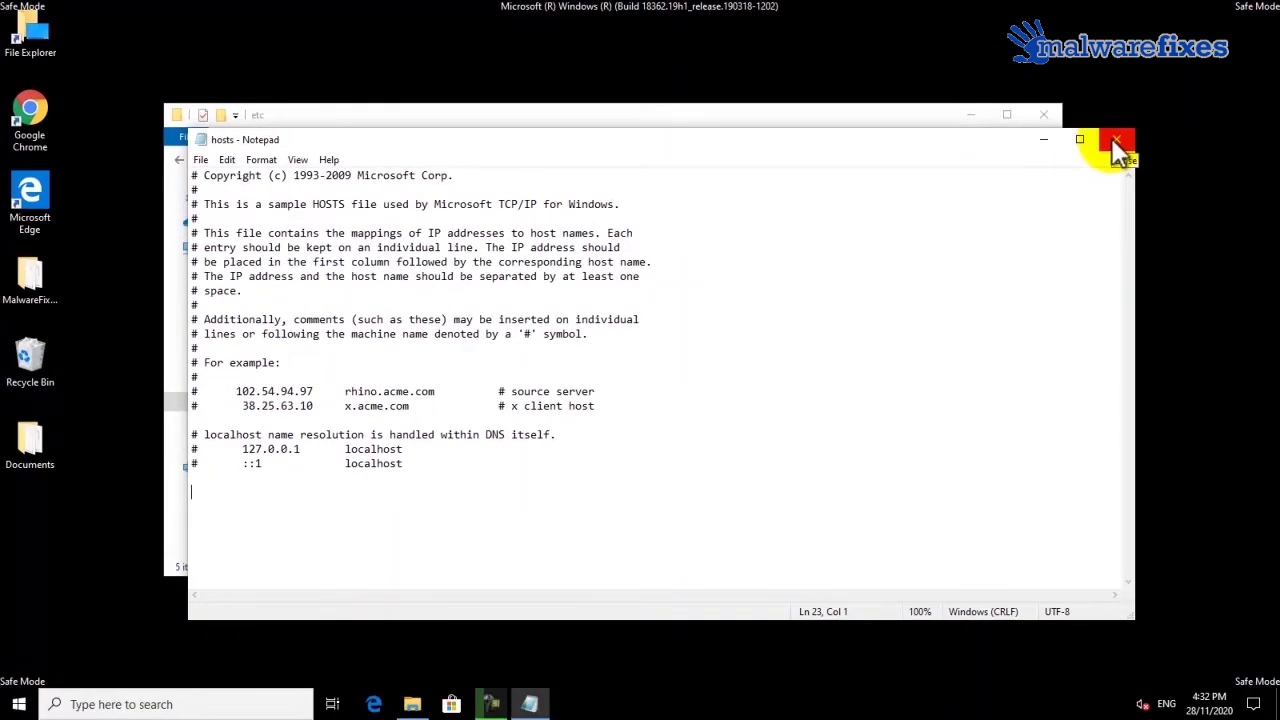
pyautogui.click(1112, 140)
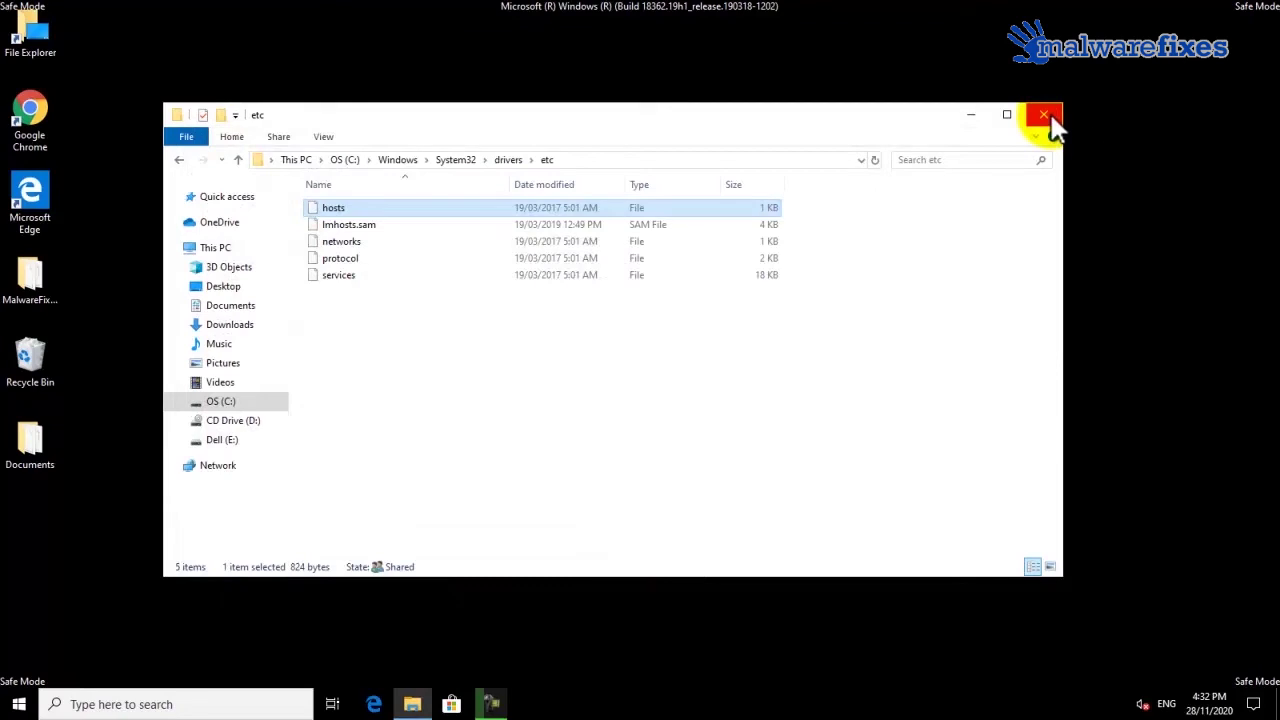
pyautogui.click(1045, 116)
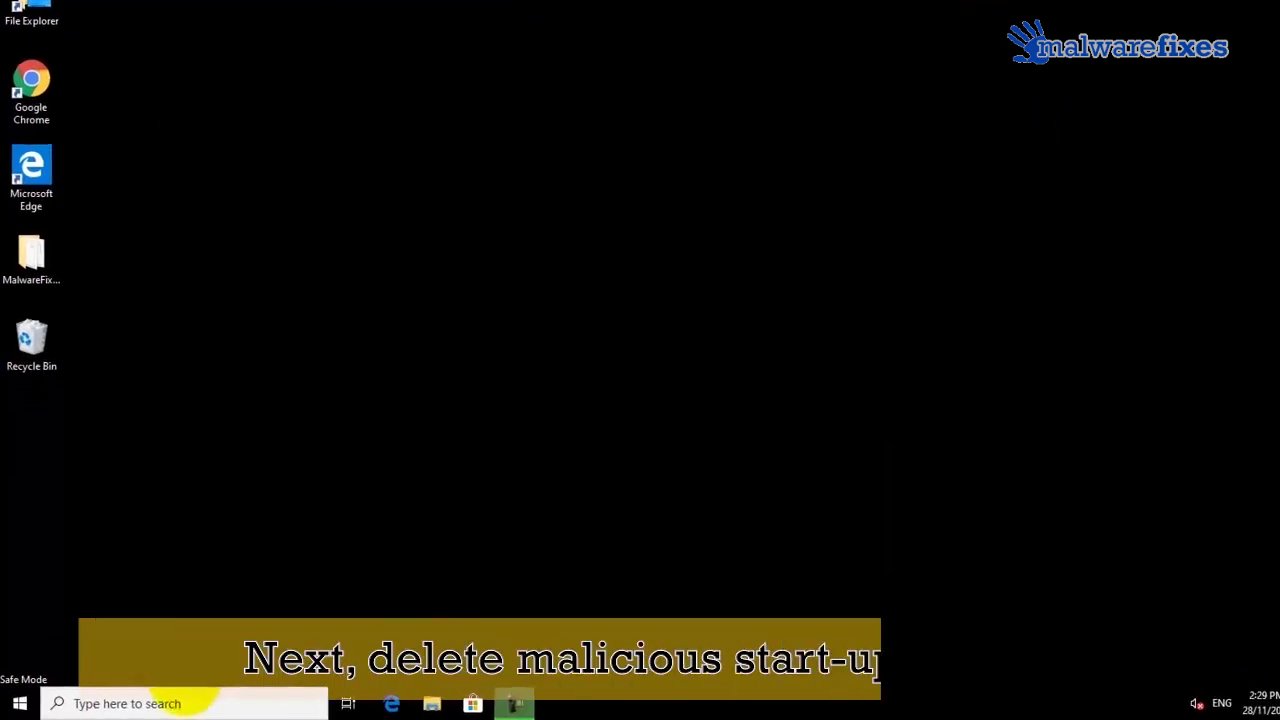
# Step: Open the Startup folder through the Run dialog using shell:startup
pyautogui.click(195, 702)
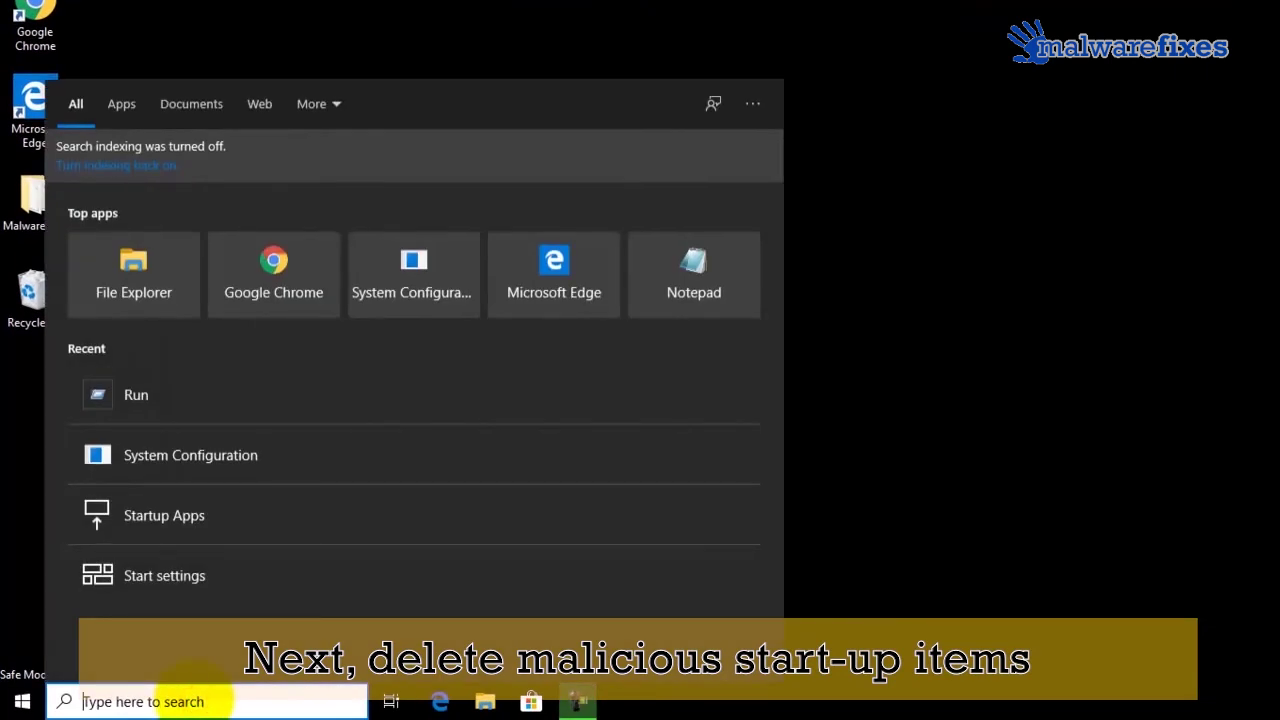
pyautogui.write('run')
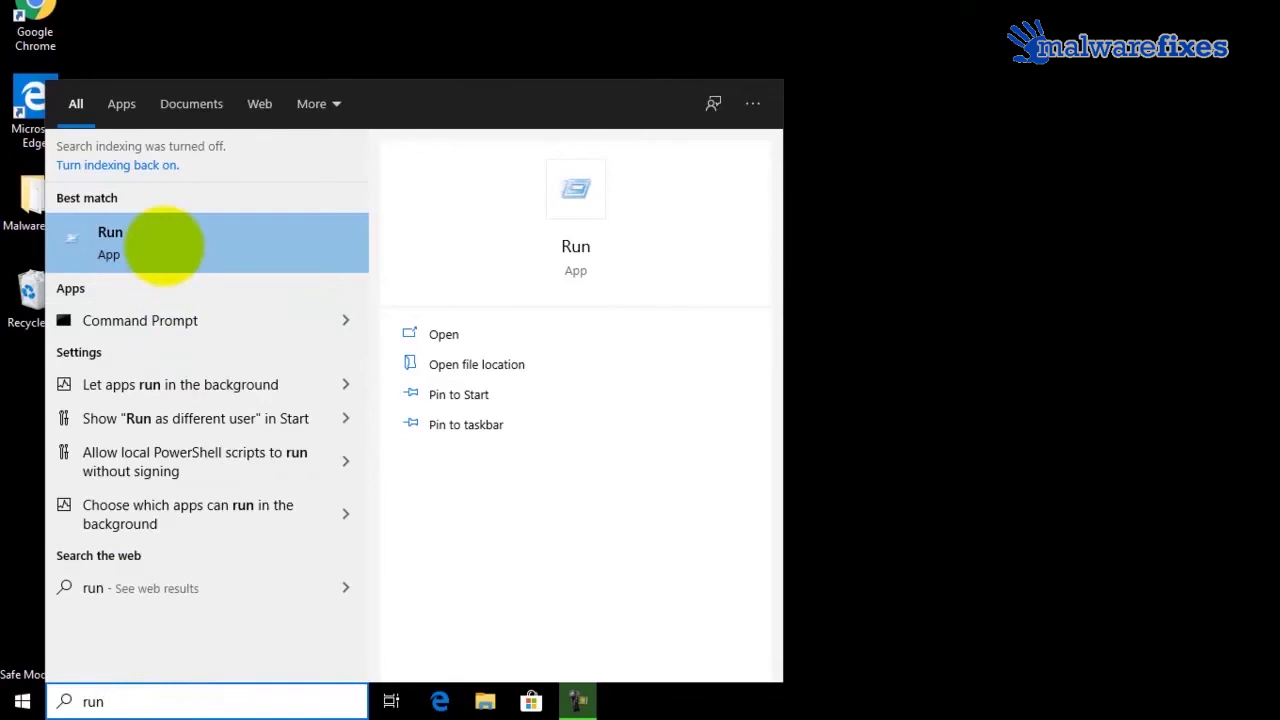
pyautogui.click(163, 245)
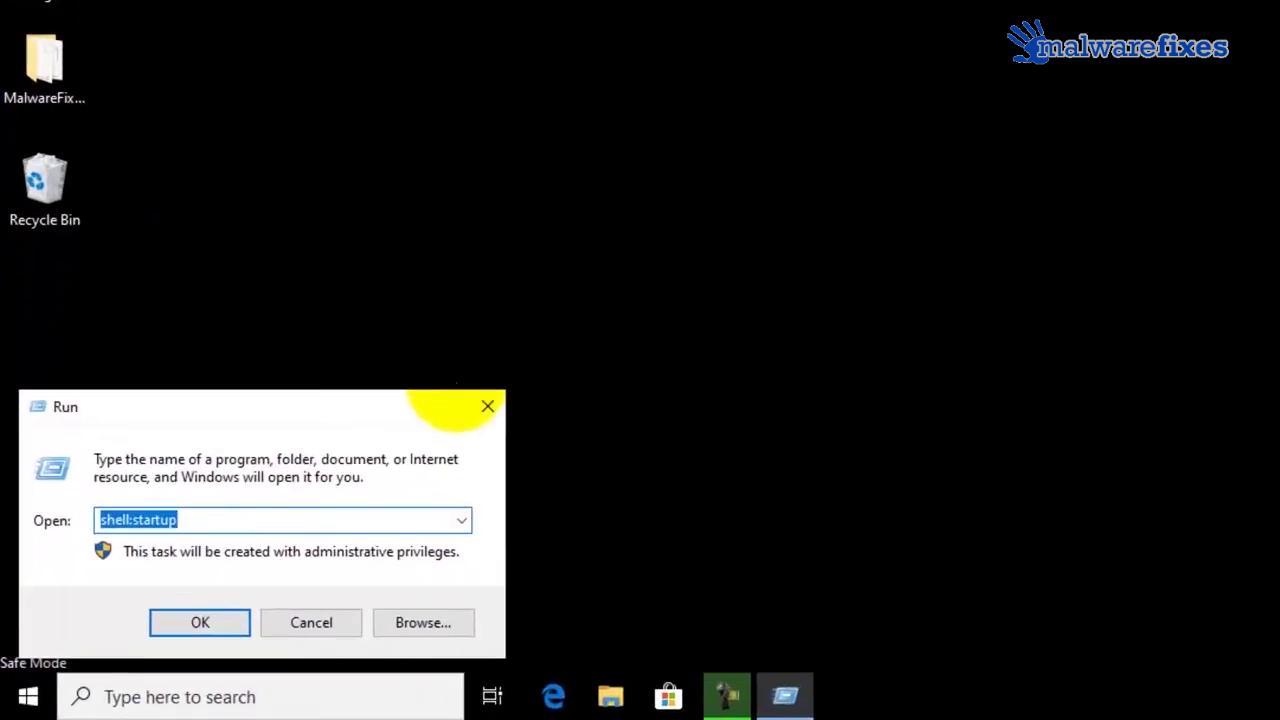
pyautogui.click(263, 495)
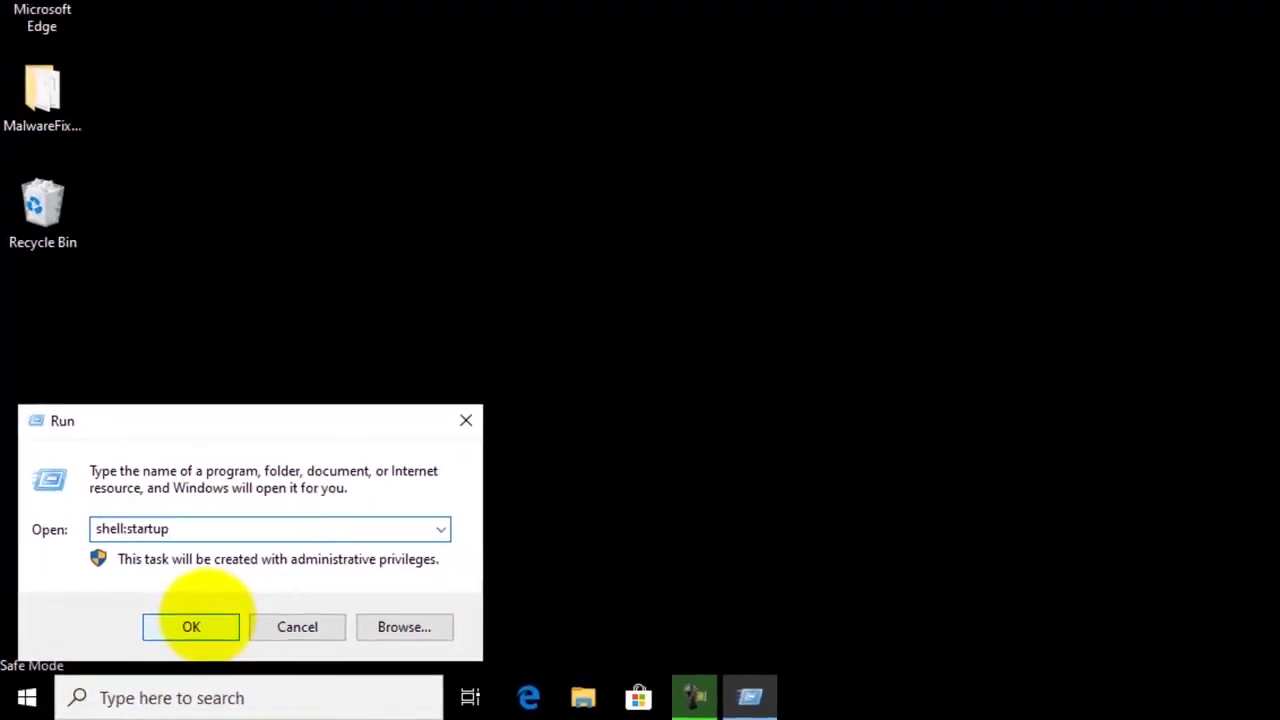
pyautogui.click(195, 622)
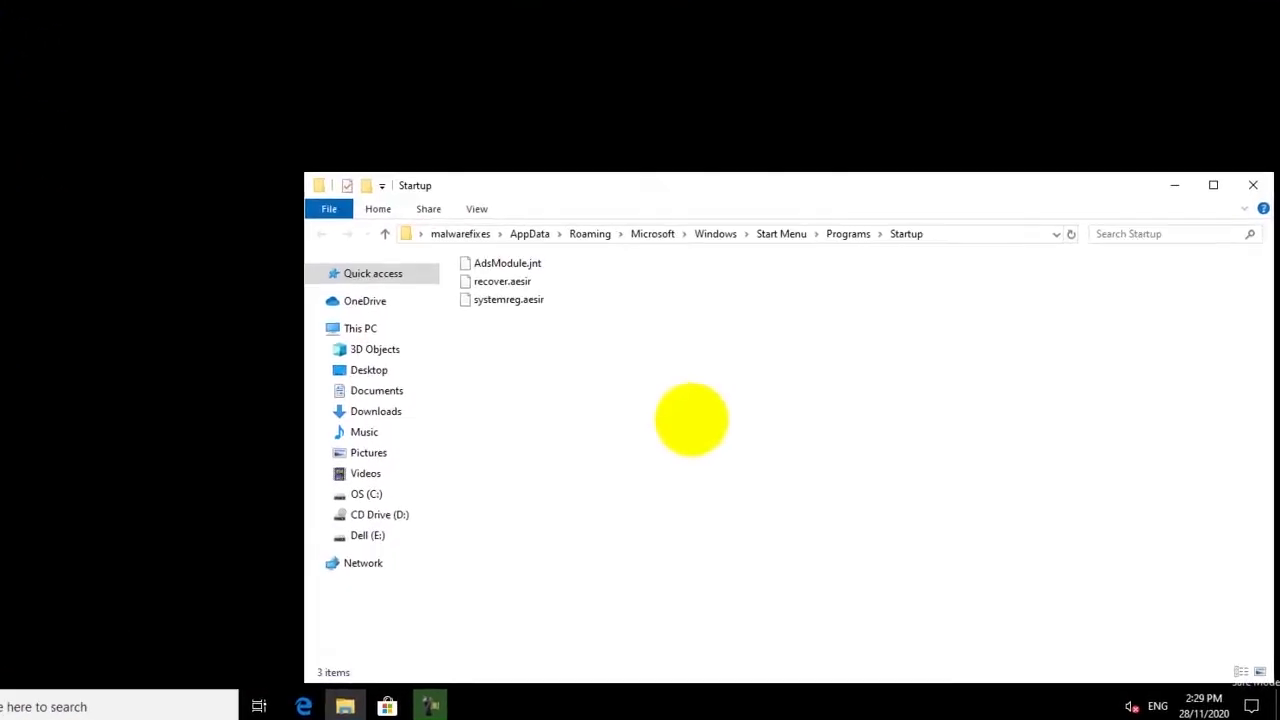
# Step: Delete AdsModule.jnt, recover.aesir and systemreg.aesir from Startup and close the folder
pyautogui.click(395, 189)
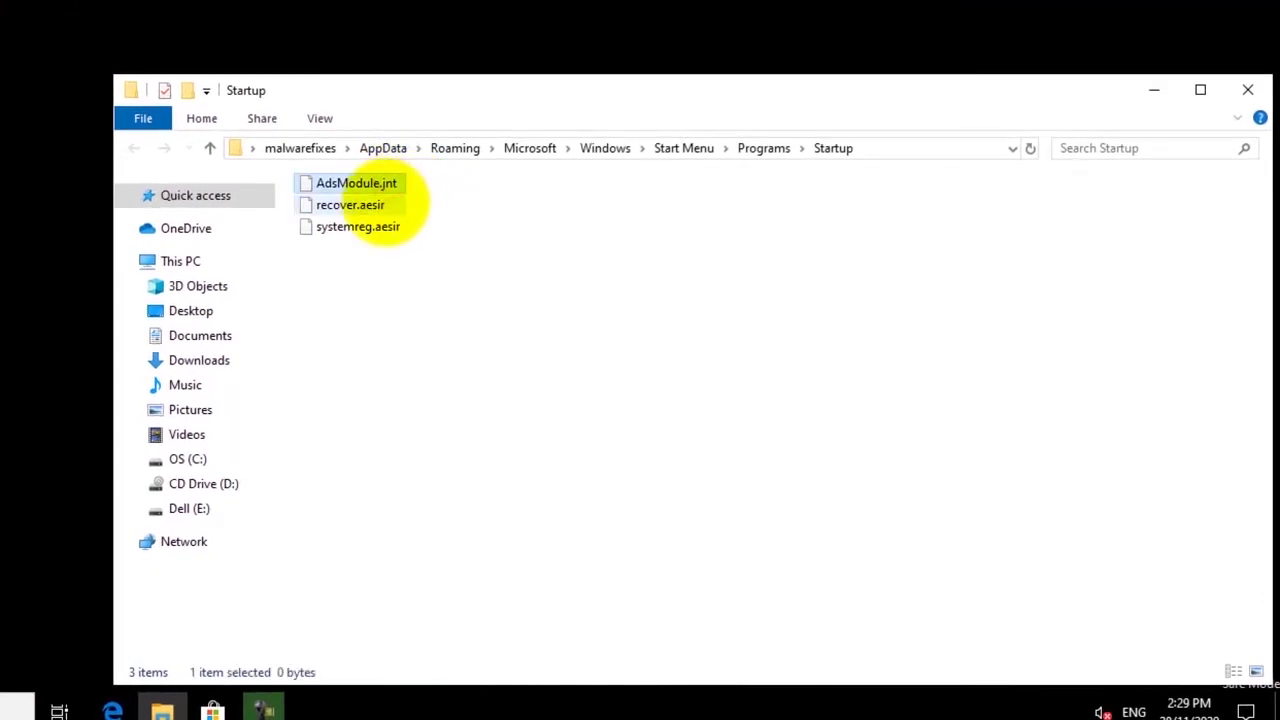
pyautogui.keyDown('ctrl'); pyautogui.click(398, 210); pyautogui.keyUp('ctrl')
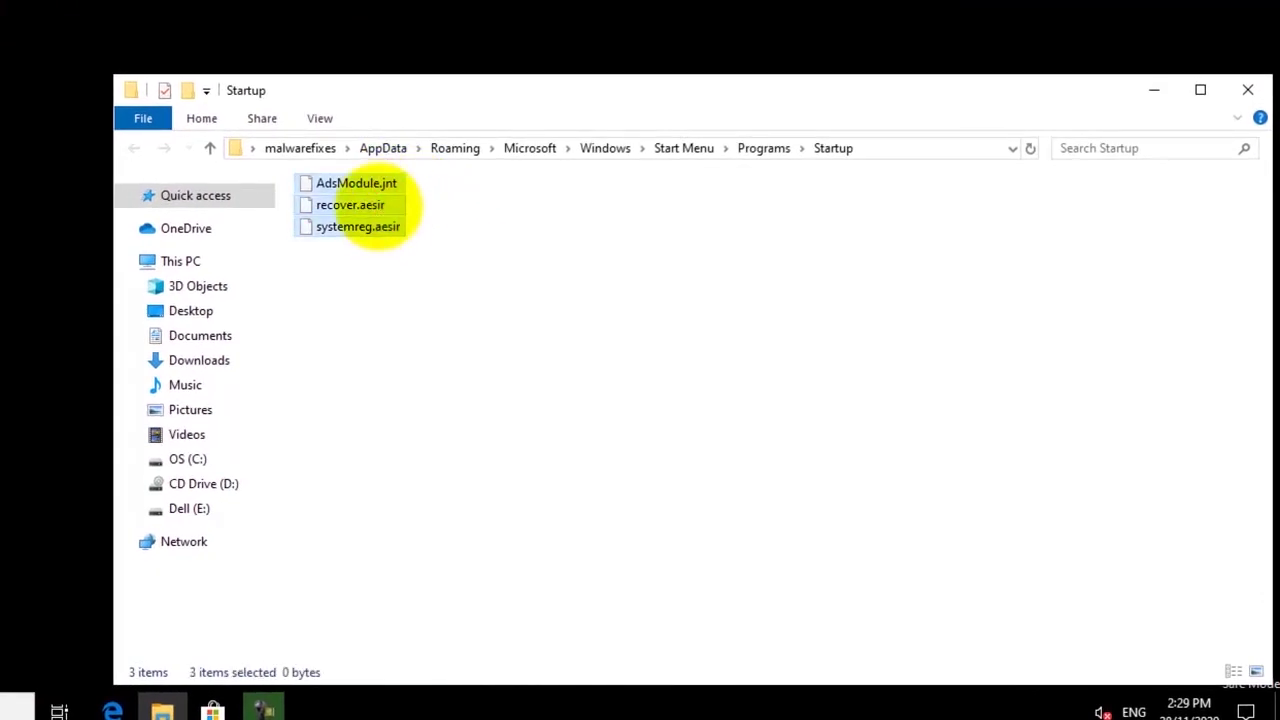
pyautogui.rightClick(378, 206)
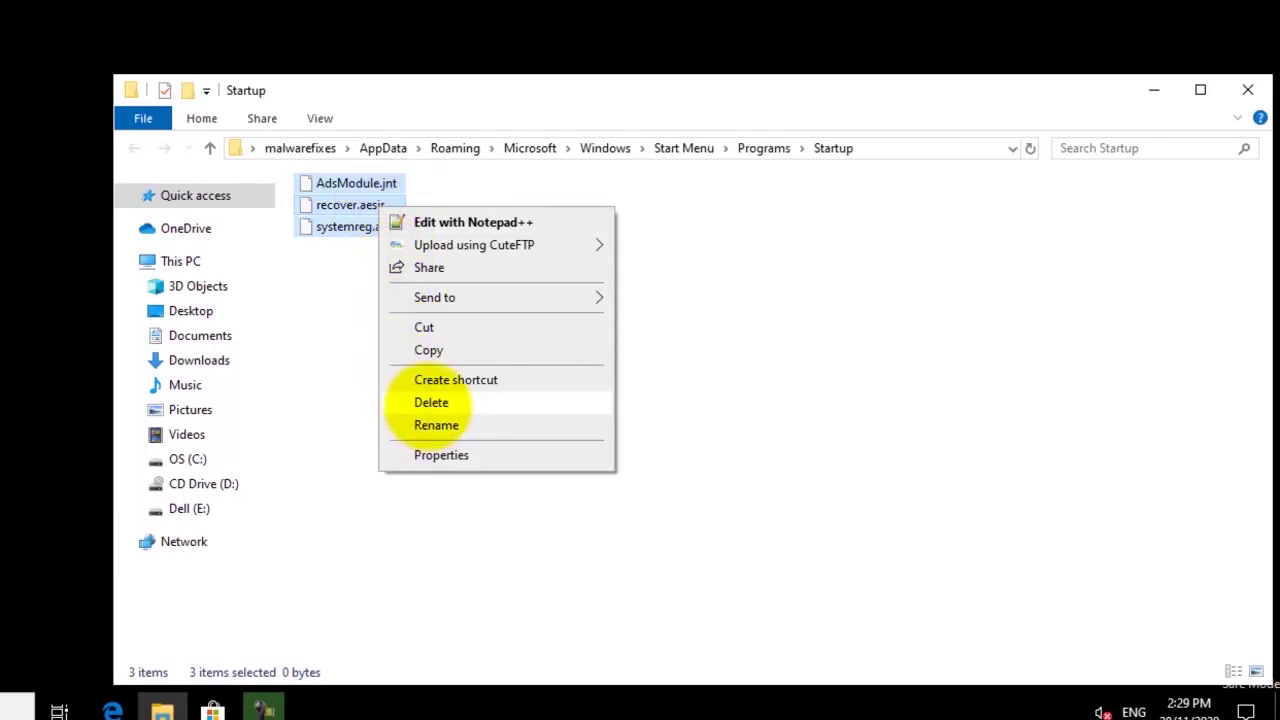
pyautogui.click(431, 402)
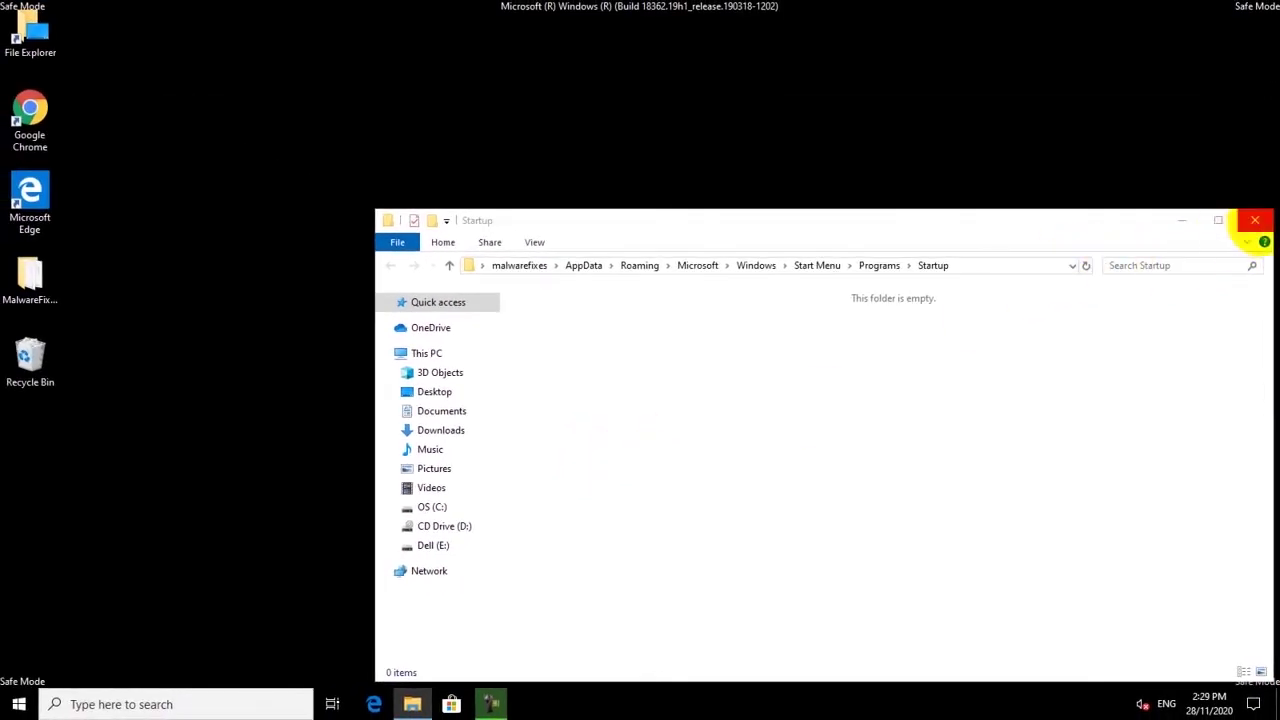
pyautogui.click(1258, 220)
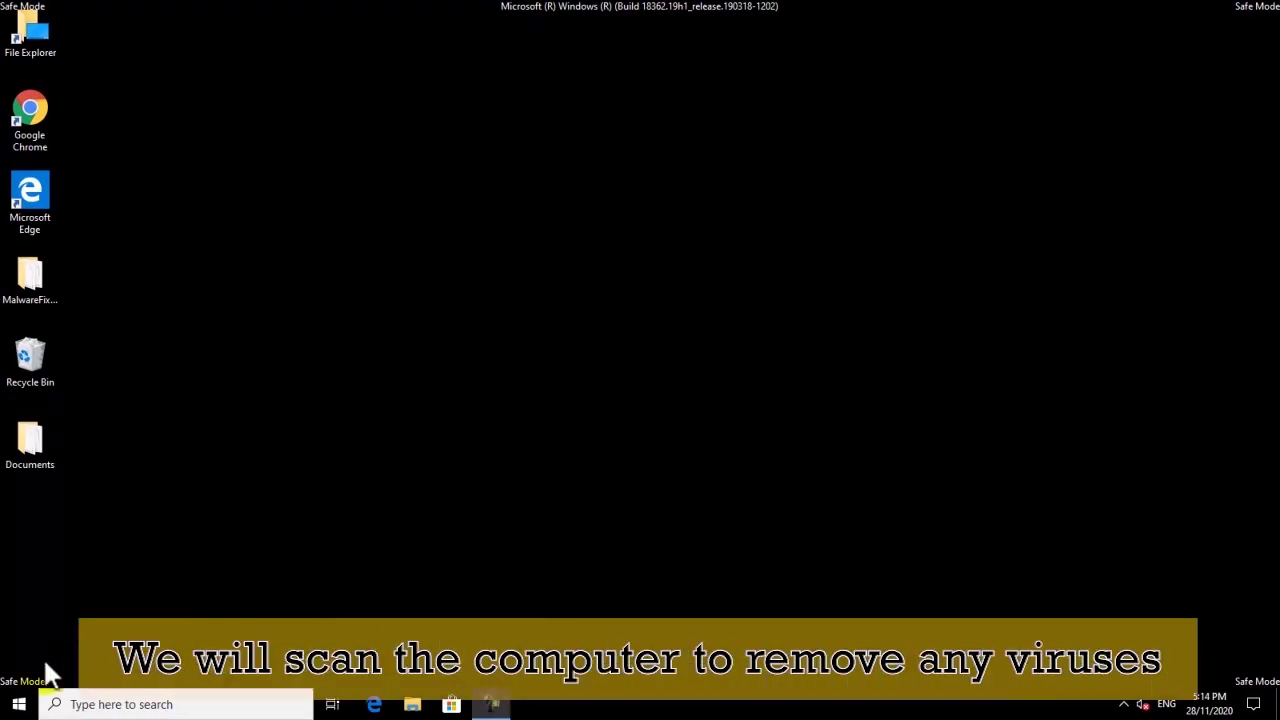
# Step: Launch Malwarebytes from the Start menu and start a Threat Scan
pyautogui.click(20, 704)
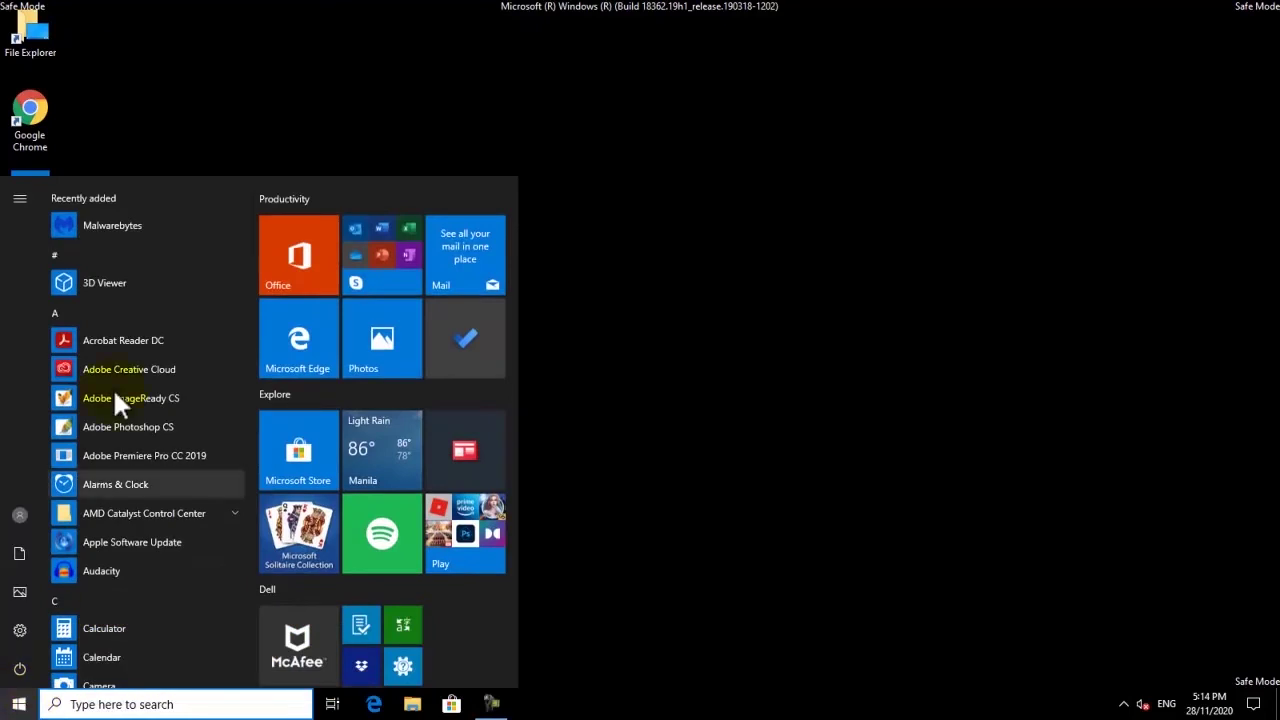
pyautogui.click(127, 235)
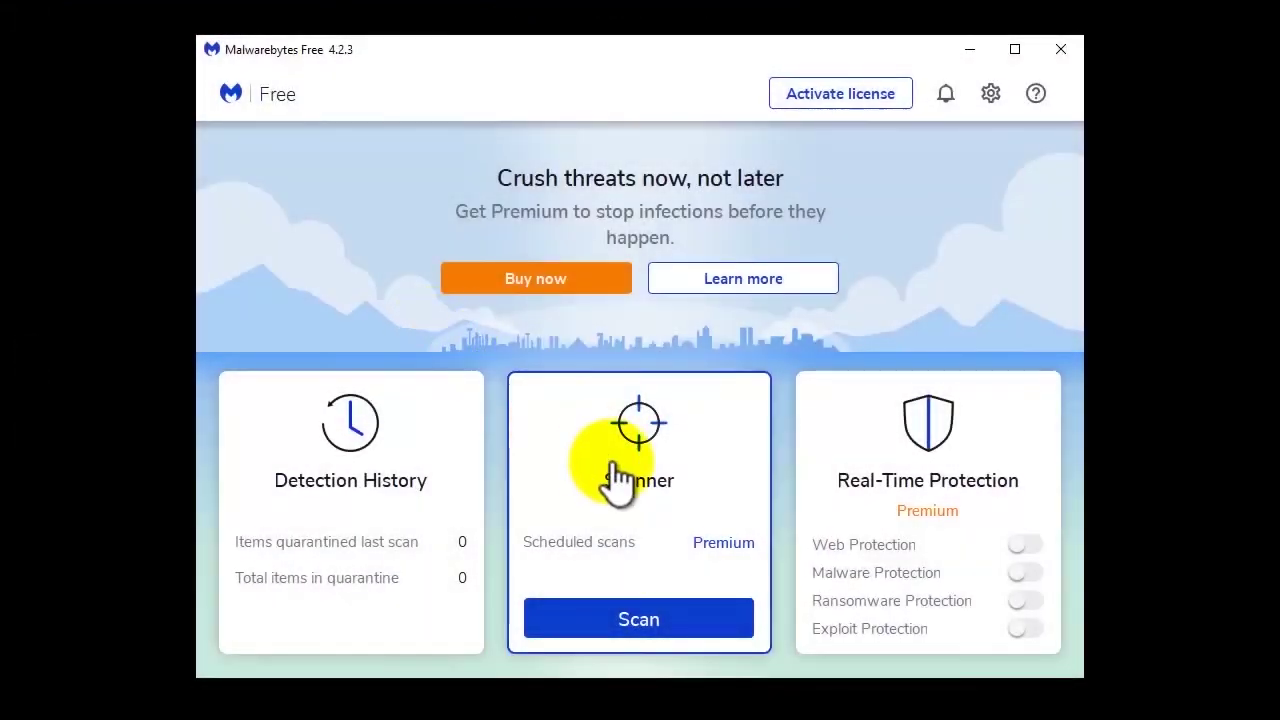
pyautogui.click(638, 630)
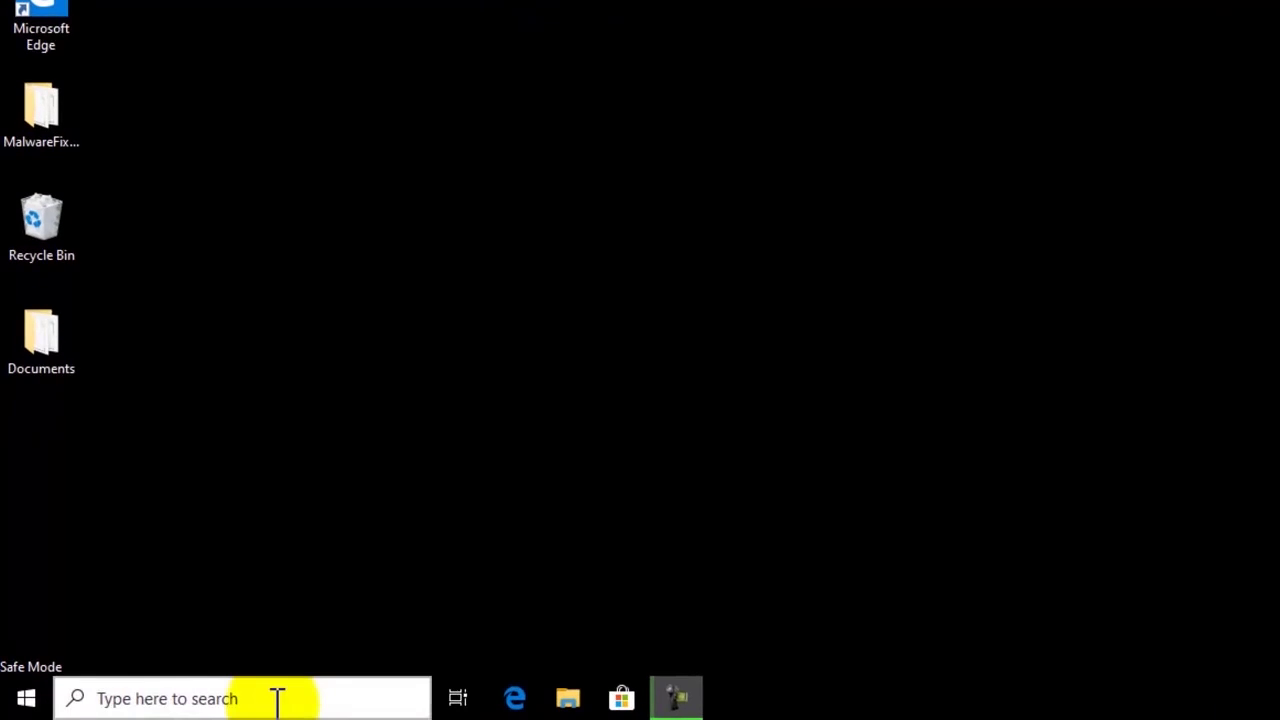
# Step: Uncheck Safe boot on msconfig's Boot tab, then apply and confirm the change
pyautogui.click(196, 704)
pyautogui.write('ms')
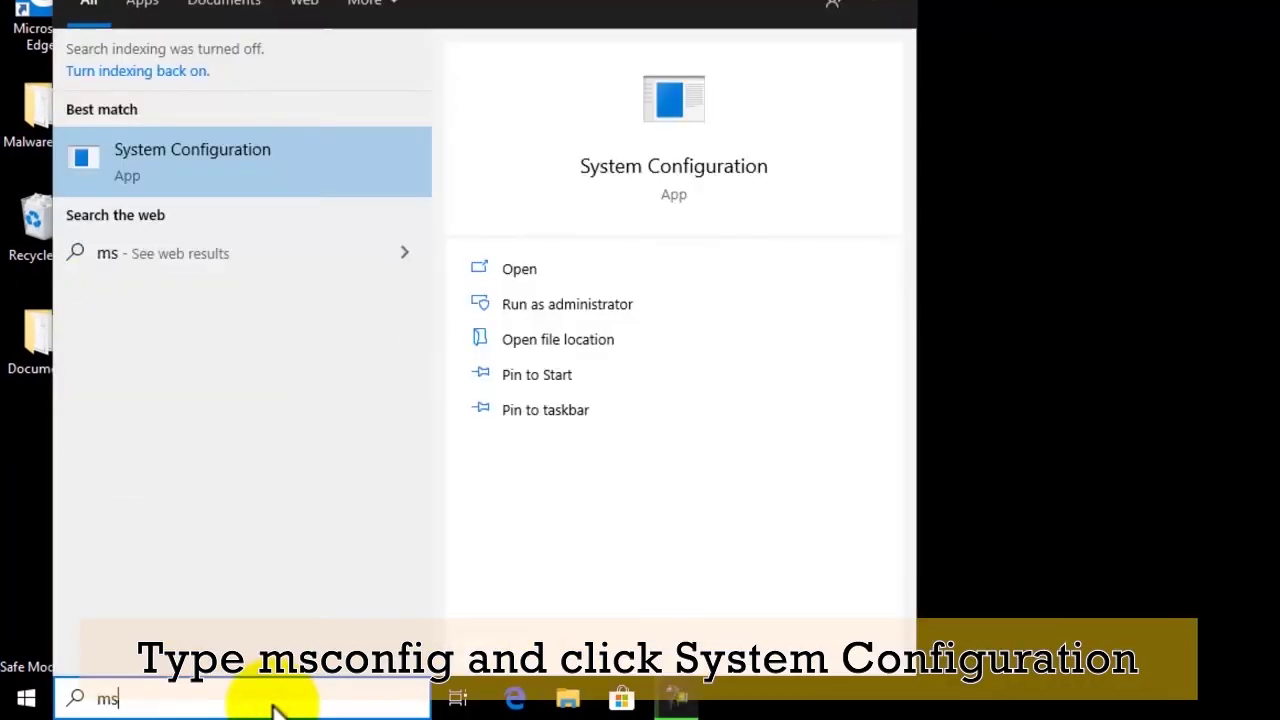
pyautogui.write('config')
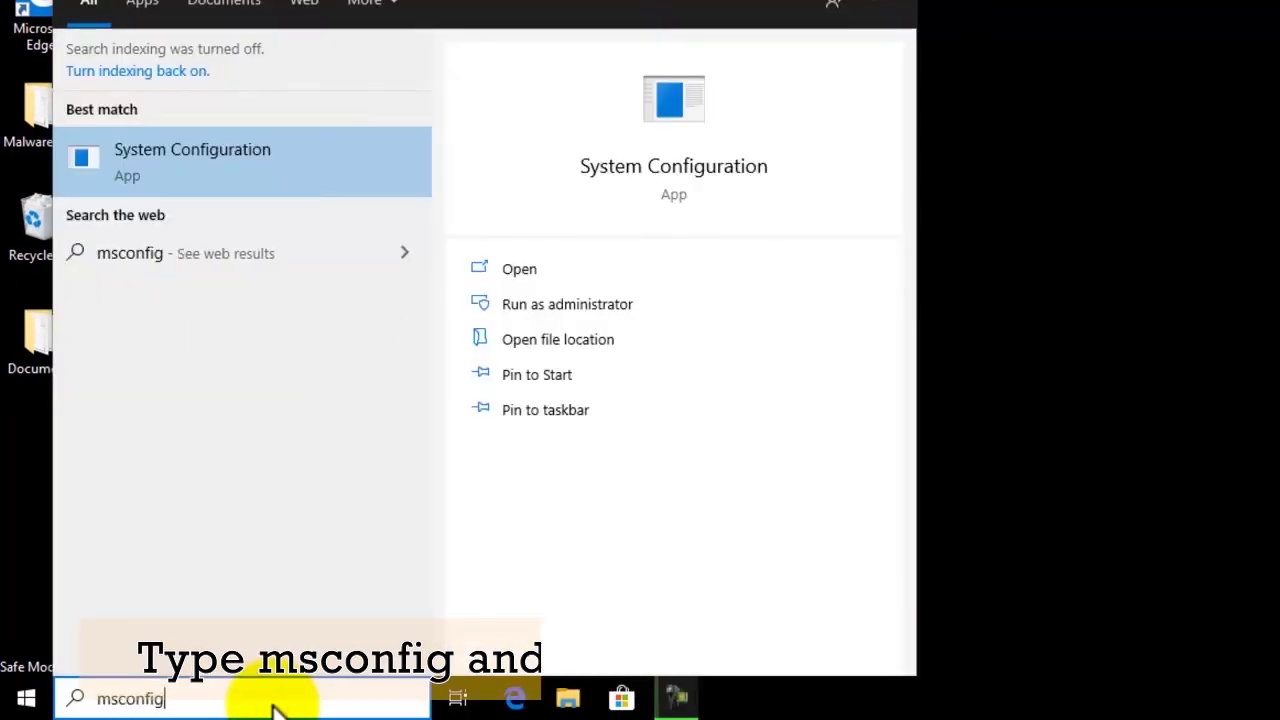
pyautogui.click(249, 170)
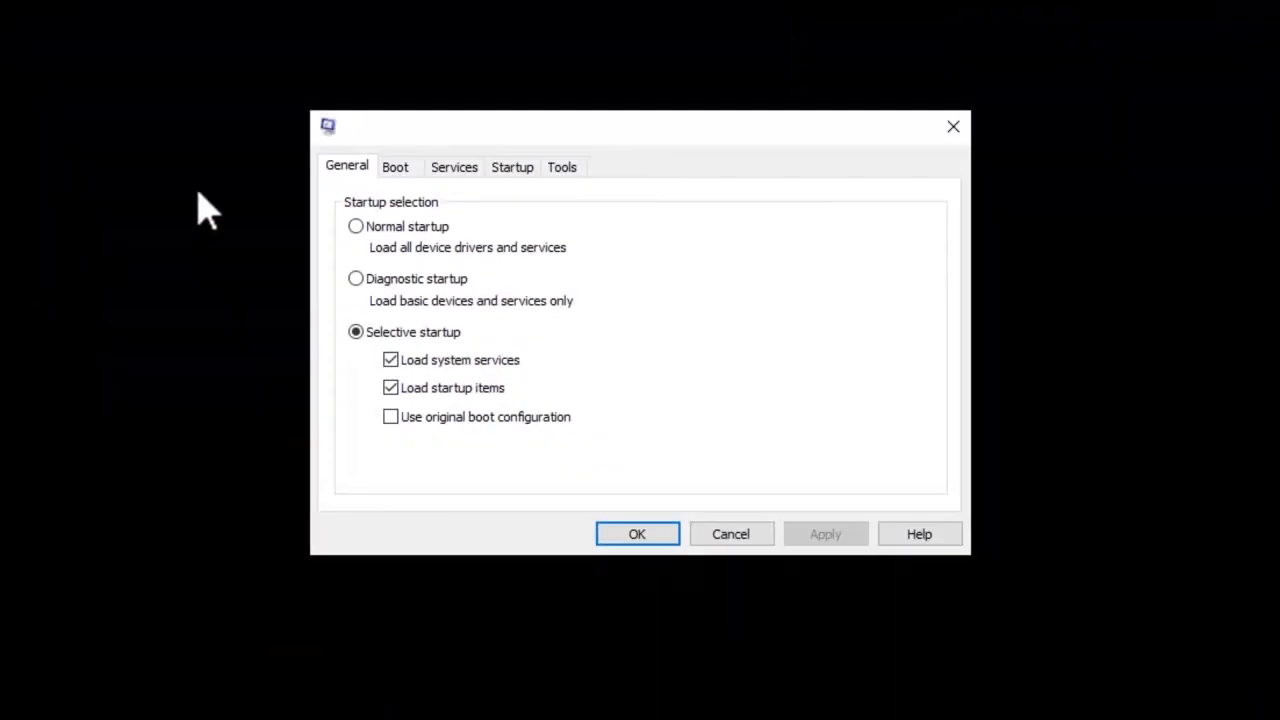
pyautogui.click(396, 170)
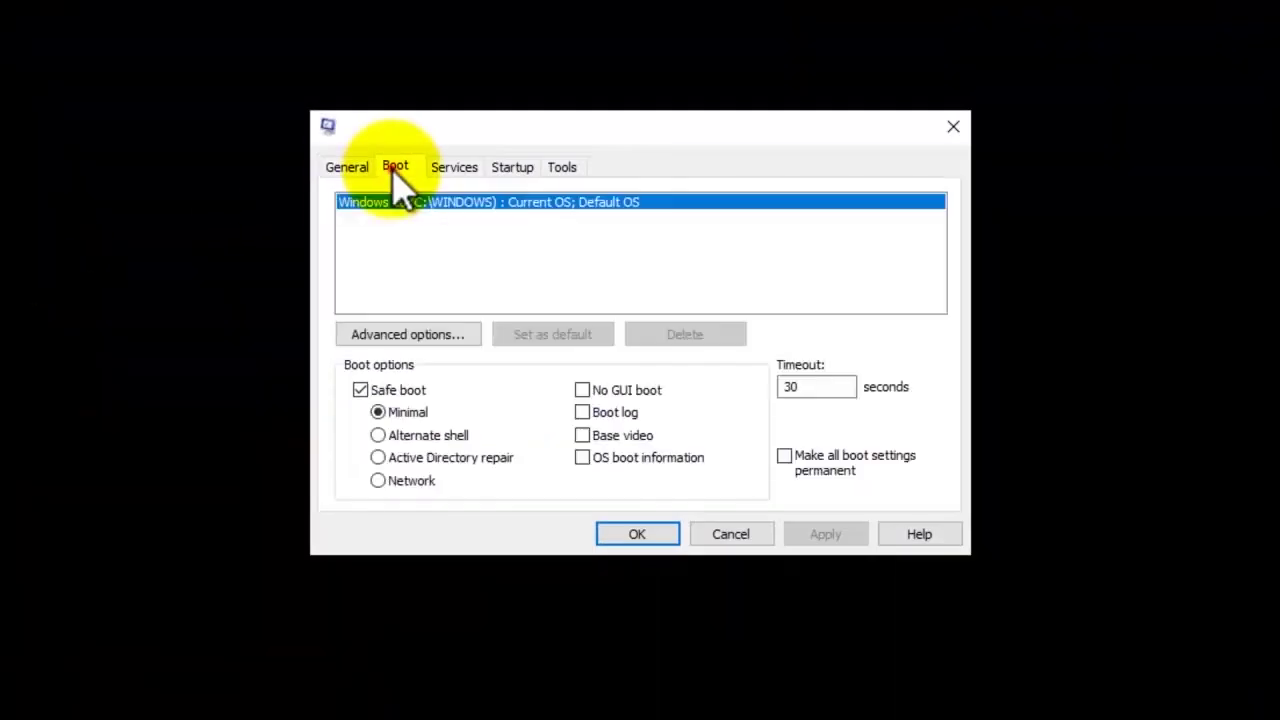
pyautogui.click(362, 390)
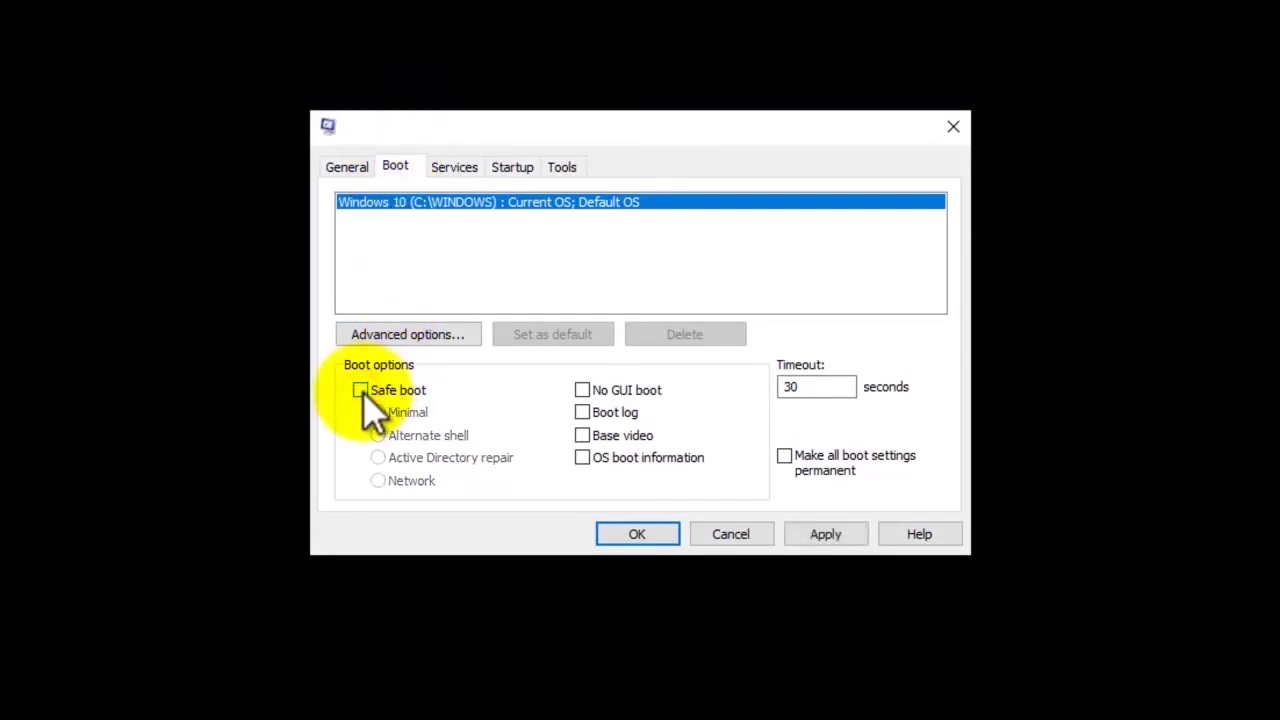
pyautogui.click(826, 538)
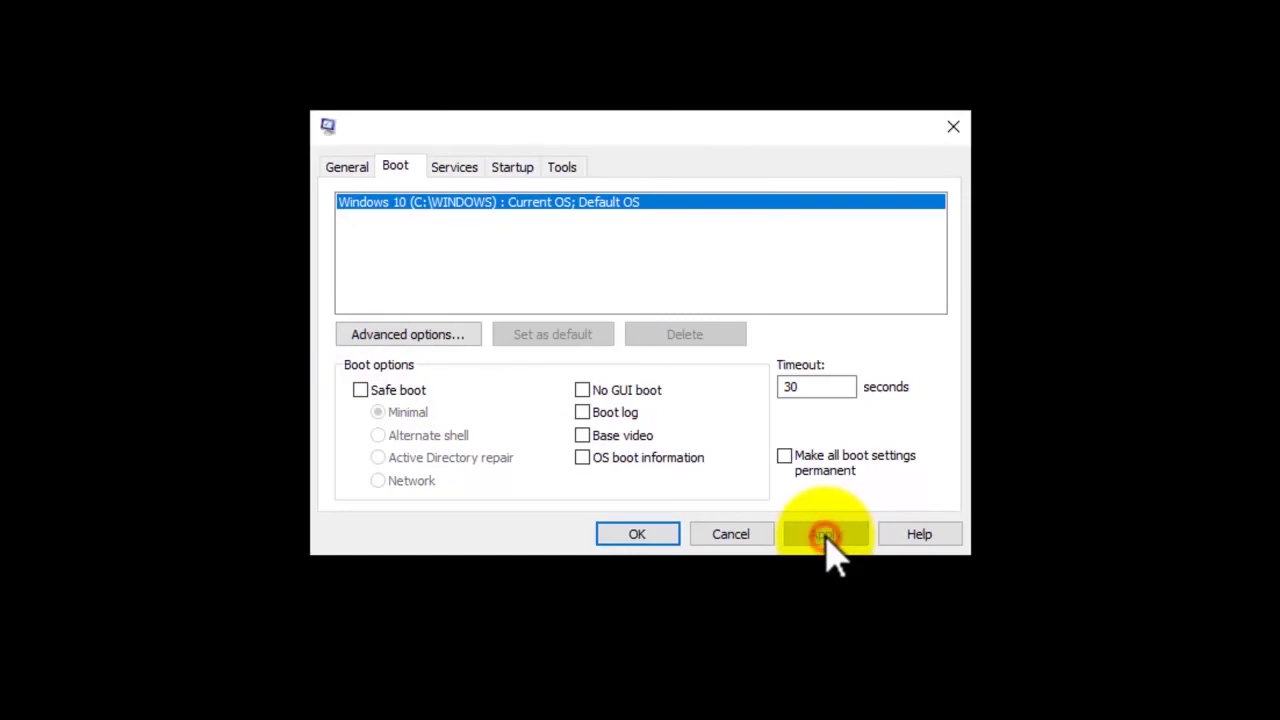
pyautogui.click(640, 534)
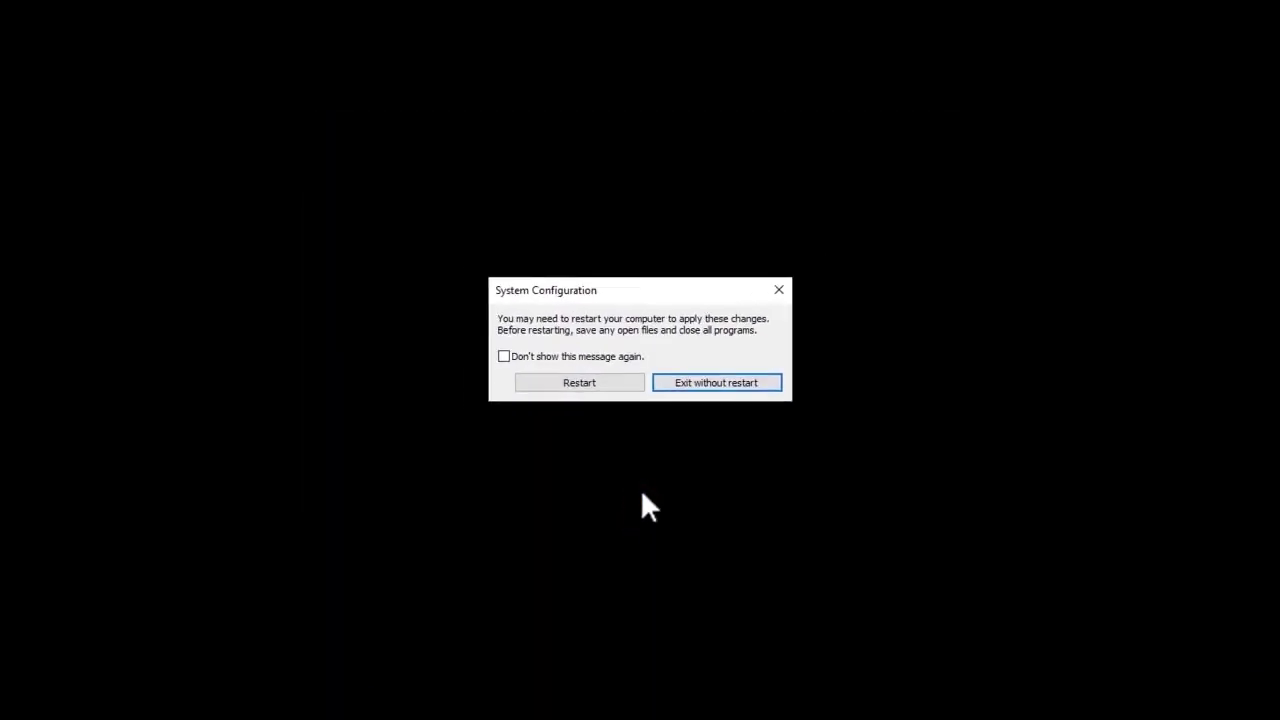
# Step: Restart Windows from the System Configuration prompt to leave Safe Mode
pyautogui.click(590, 385)
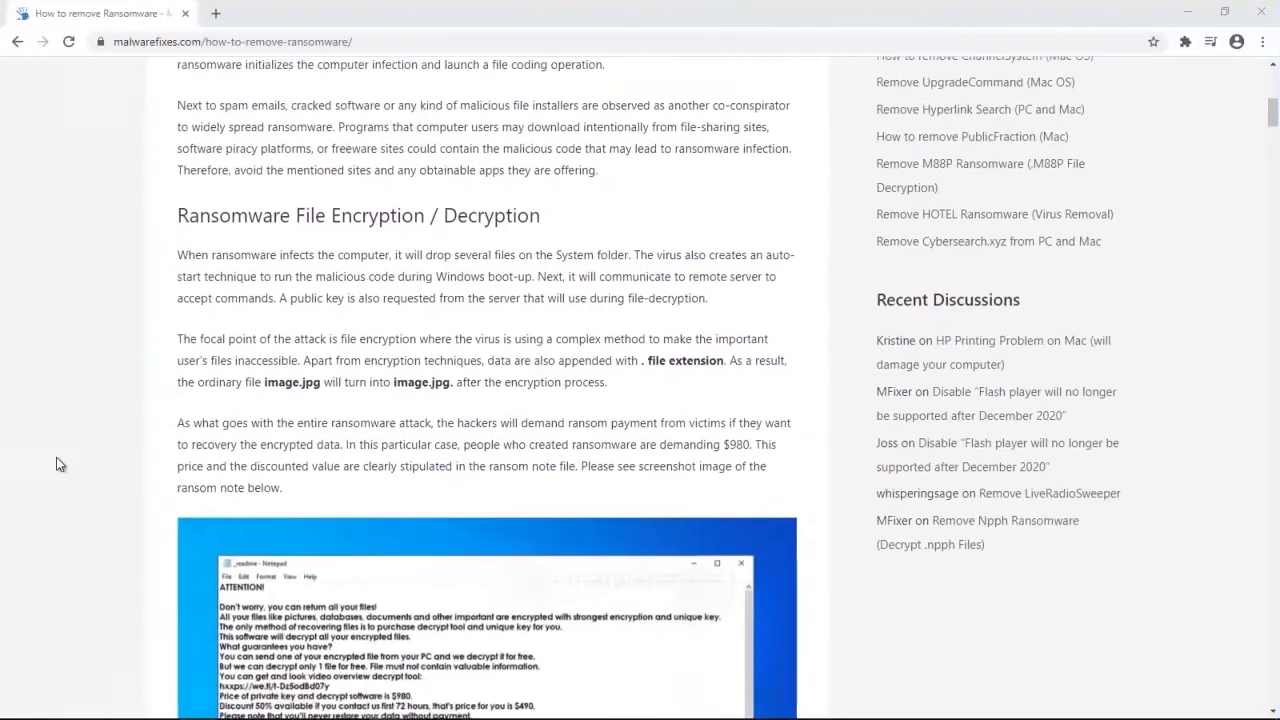
# Step: Scroll the malwarefixes guide down to 'Option 2: Use ShadowExplorer to restore files'
pyautogui.scroll(-6, 56, 463)
pyautogui.scroll(-4, 56, 463)
pyautogui.scroll(-3, 56, 463)
pyautogui.scroll(-2, 56, 463)
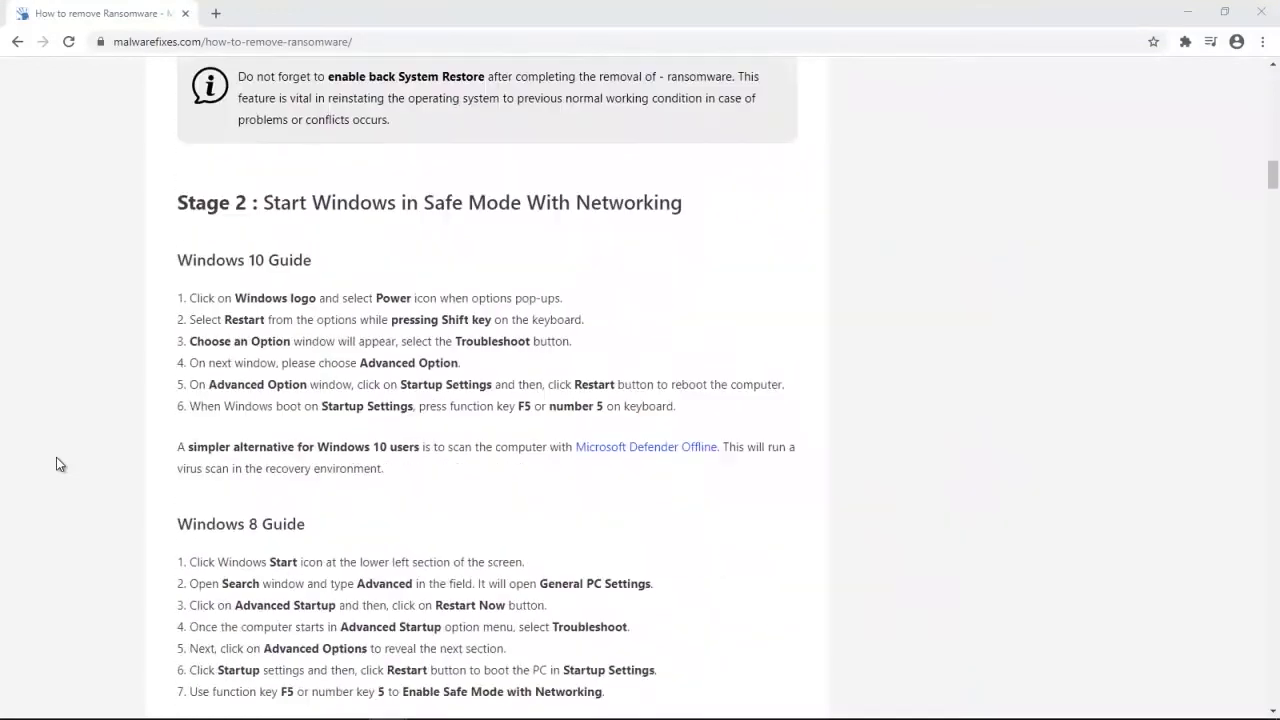
pyautogui.scroll(-4, 56, 463)
pyautogui.scroll(-3, 56, 463)
pyautogui.scroll(-3, 56, 463)
pyautogui.scroll(-5, 56, 463)
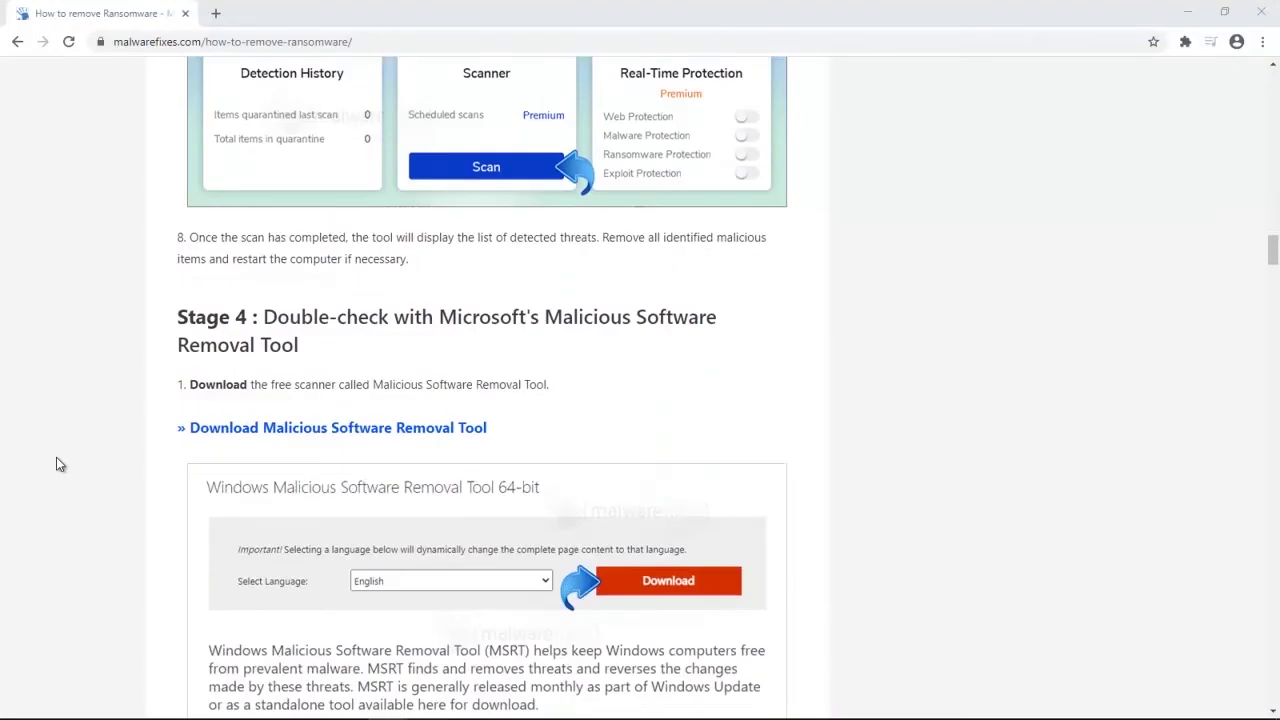
pyautogui.scroll(-1, 56, 463)
pyautogui.scroll(-5, 56, 463)
pyautogui.scroll(-1, 56, 463)
pyautogui.scroll(-4, 56, 463)
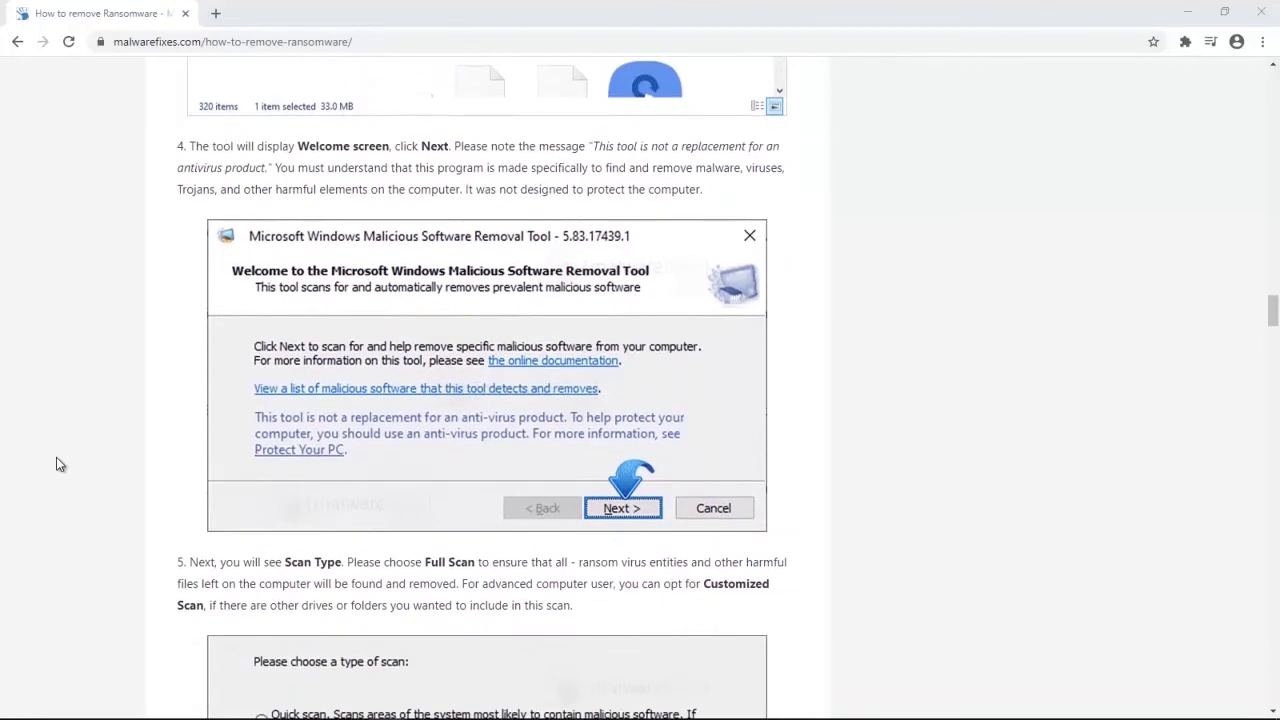
pyautogui.scroll(-1, 56, 463)
pyautogui.scroll(-4, 56, 463)
pyautogui.scroll(-1, 56, 463)
pyautogui.scroll(-5, 56, 463)
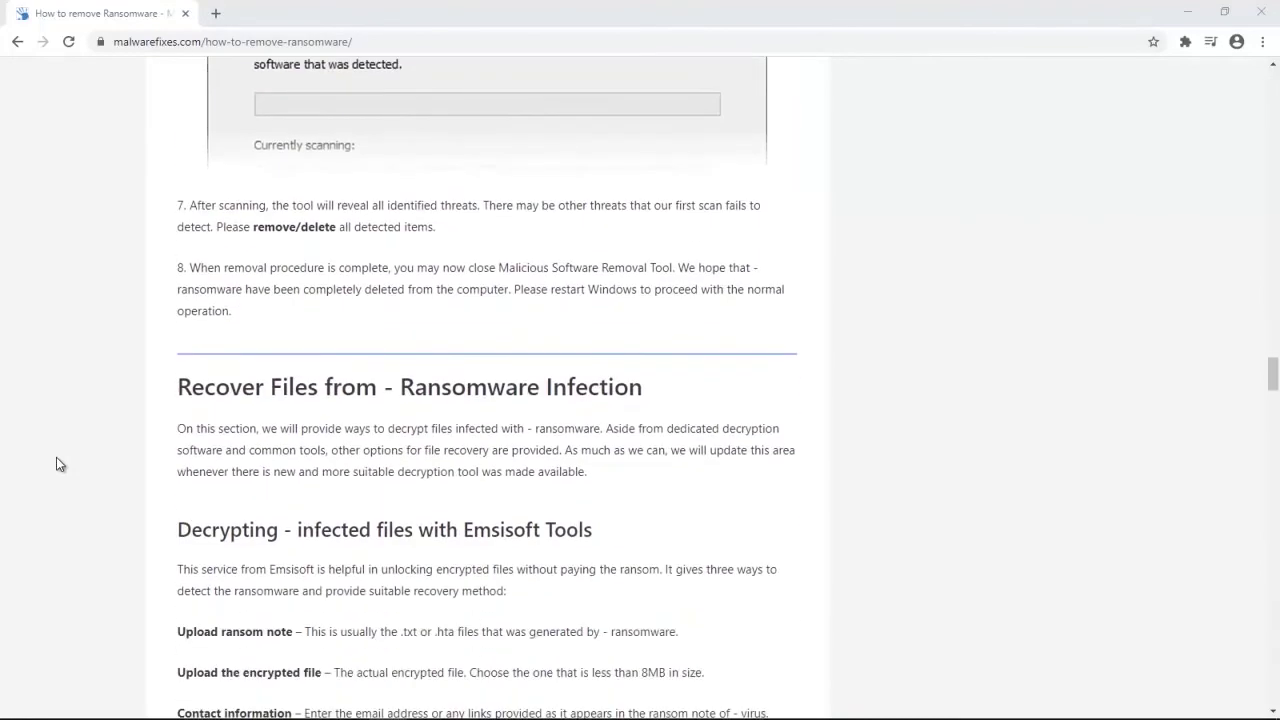
pyautogui.scroll(-1, 56, 458)
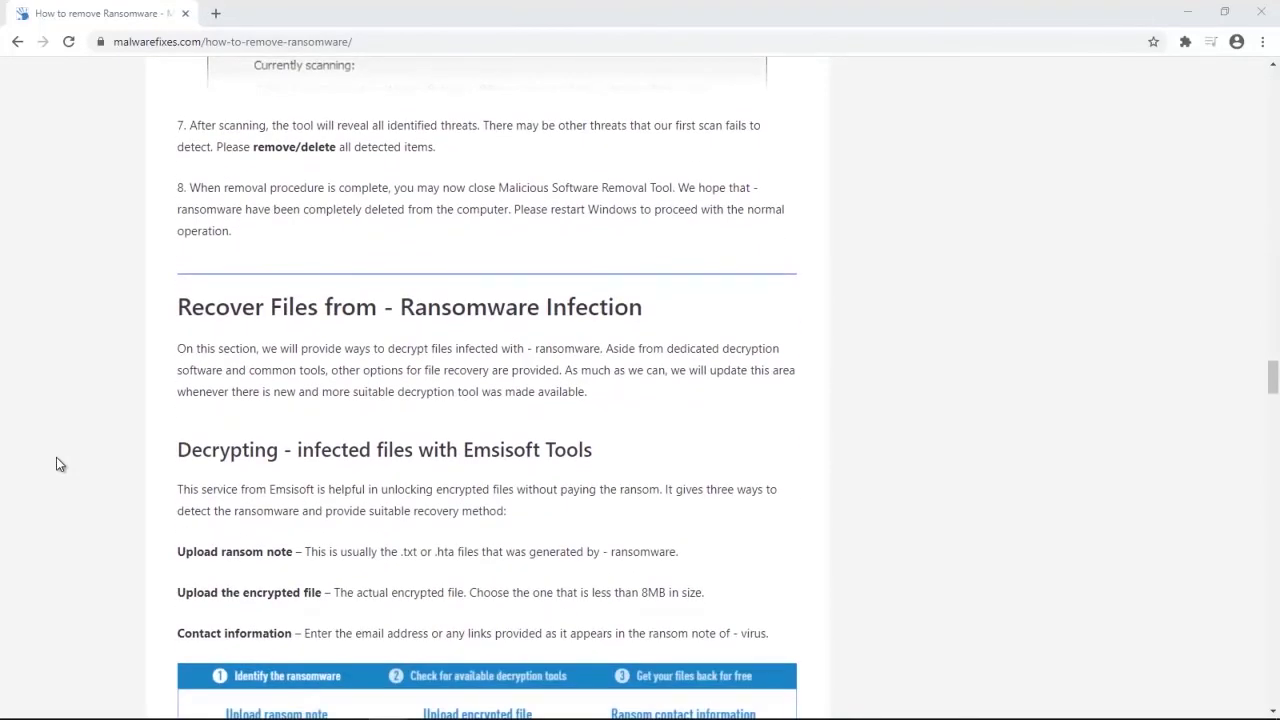
pyautogui.scroll(-2, 56, 463)
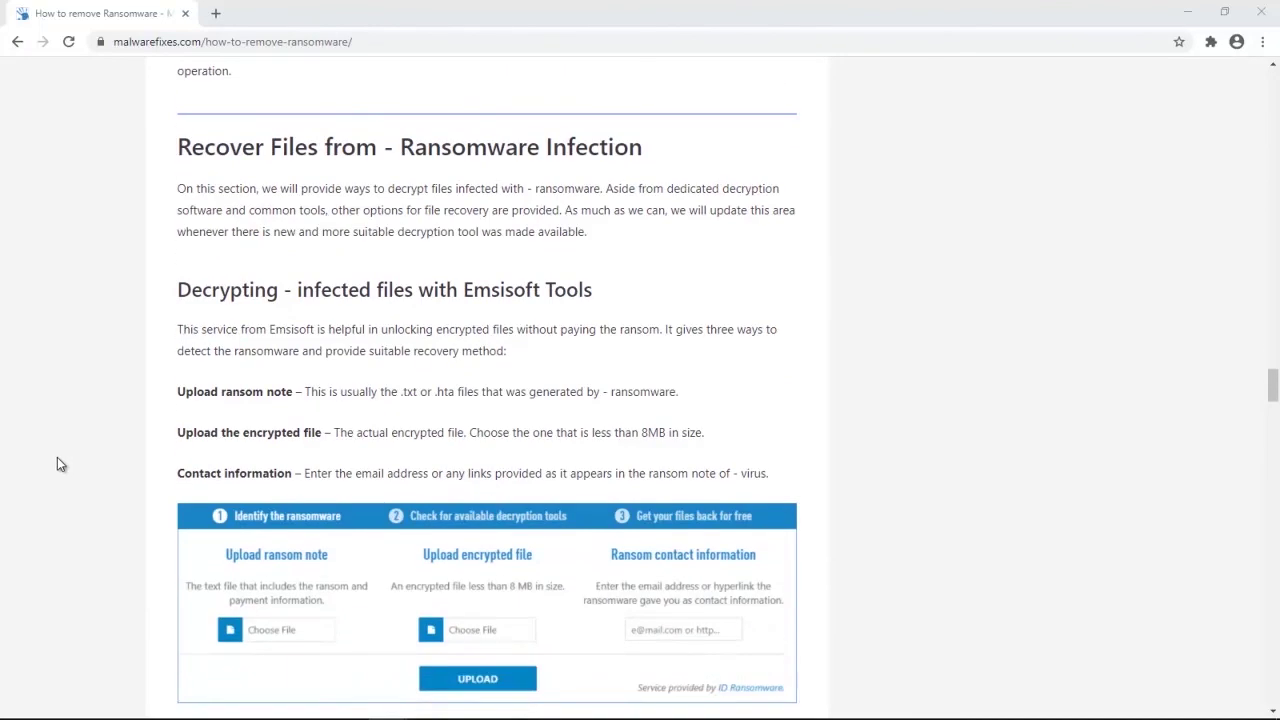
pyautogui.scroll(-1, 57, 463)
pyautogui.scroll(-5, 57, 463)
pyautogui.scroll(-2, 57, 463)
pyautogui.scroll(-1, 57, 463)
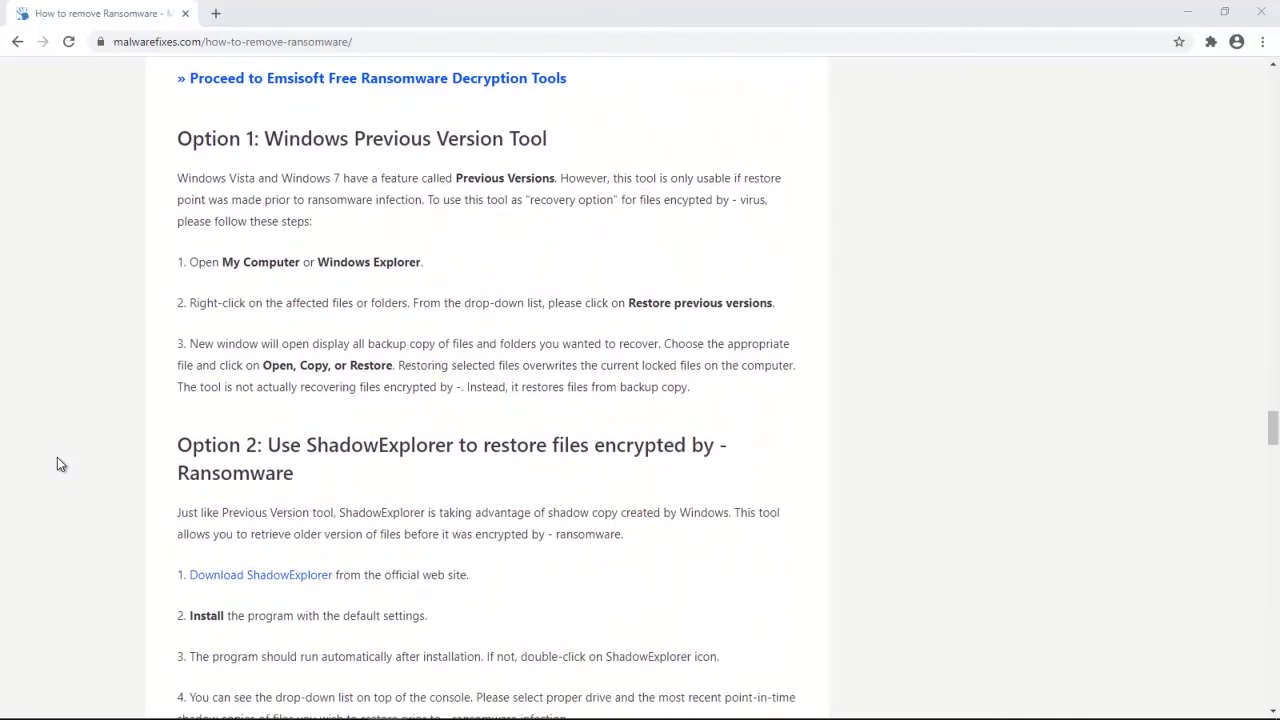
pyautogui.scroll(-1, 57, 463)
pyautogui.scroll(1, 57, 463)
pyautogui.scroll(-3, 57, 463)
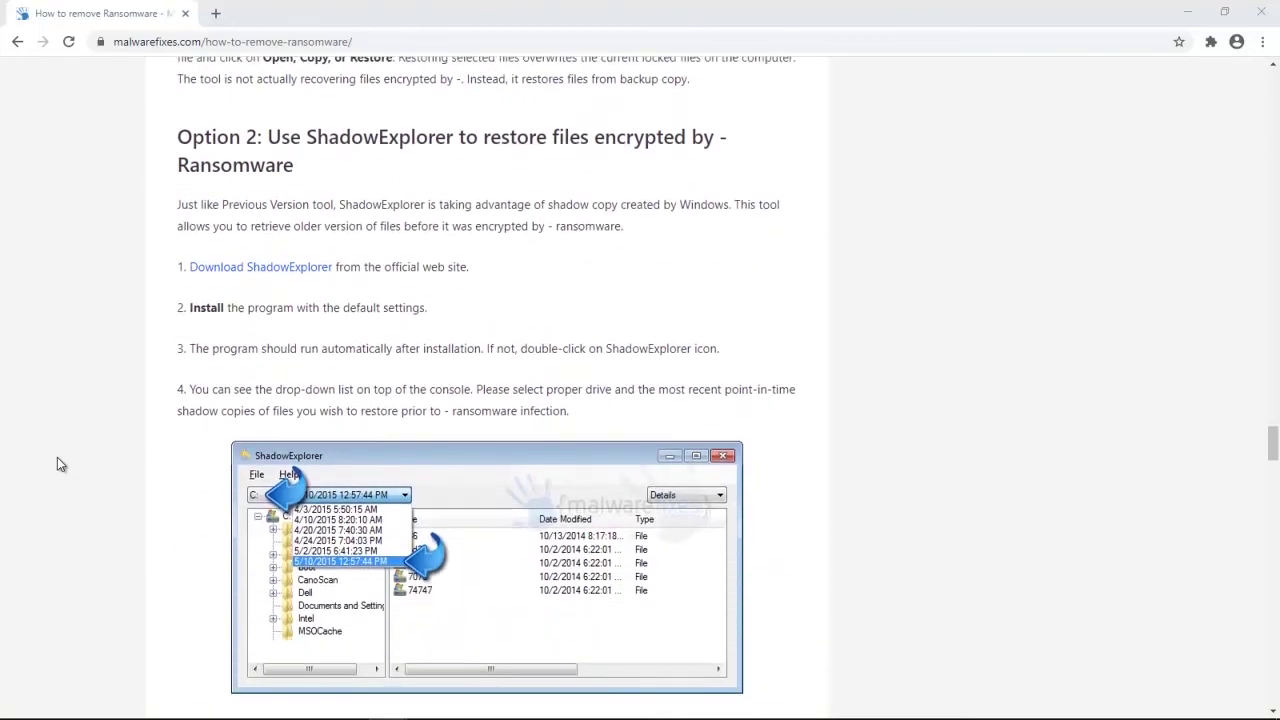